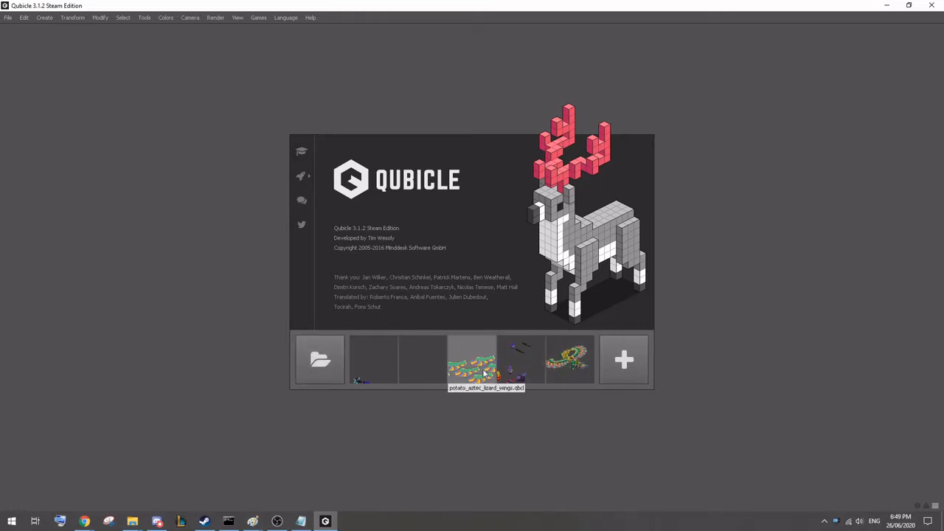
Step: Open the recent model V4.qbcl and close it again
left_click(373, 371)
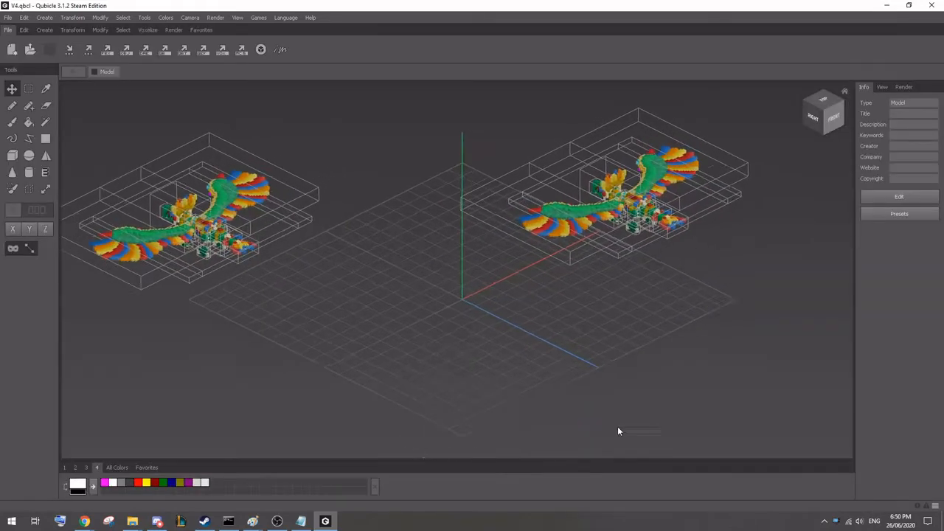
left_click(7, 17)
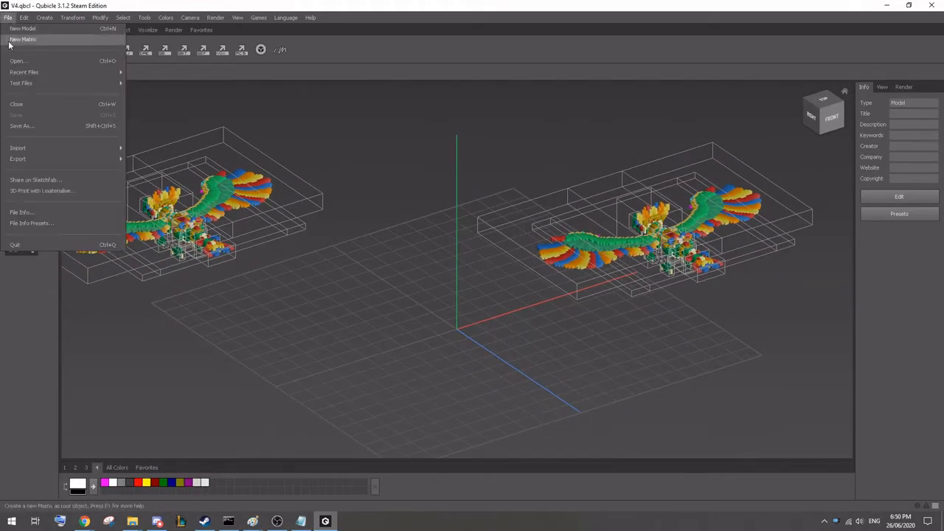
left_click(39, 104)
left_click(8, 18)
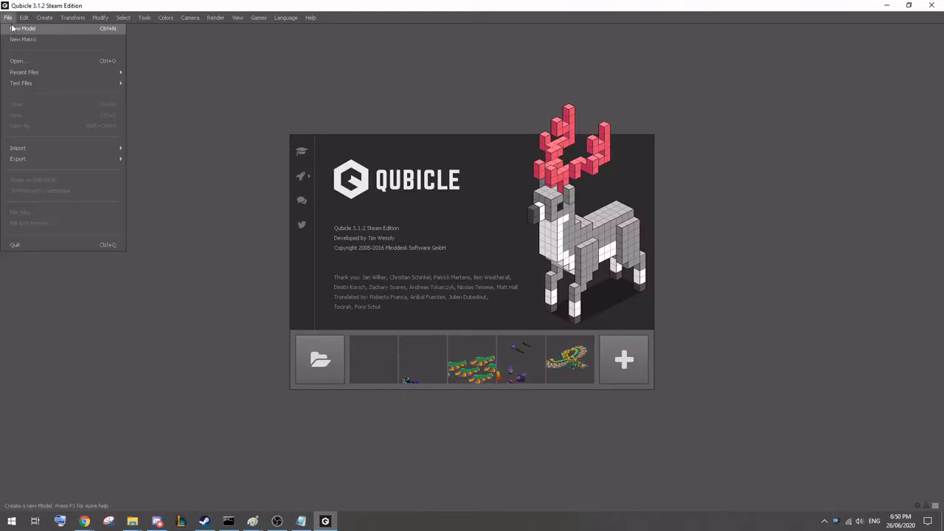
left_click(193, 109)
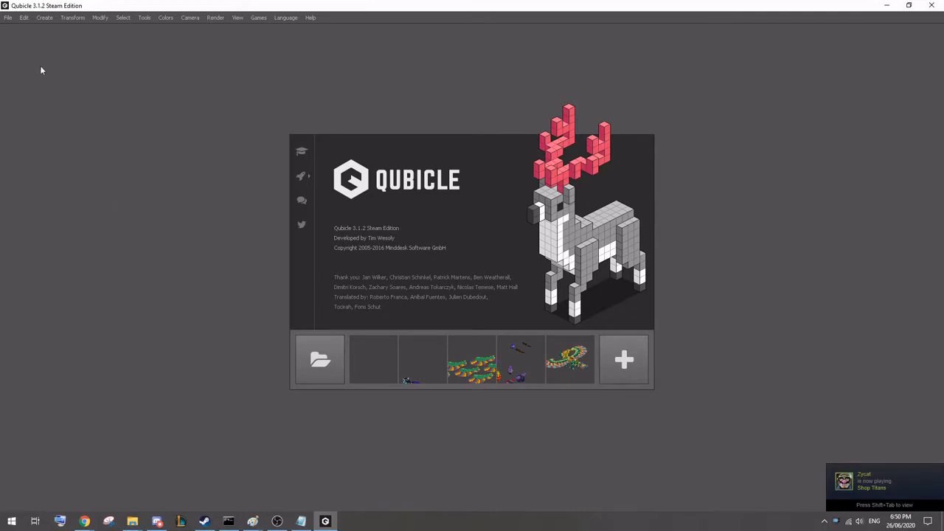
Step: Create a new model
left_click(6, 18)
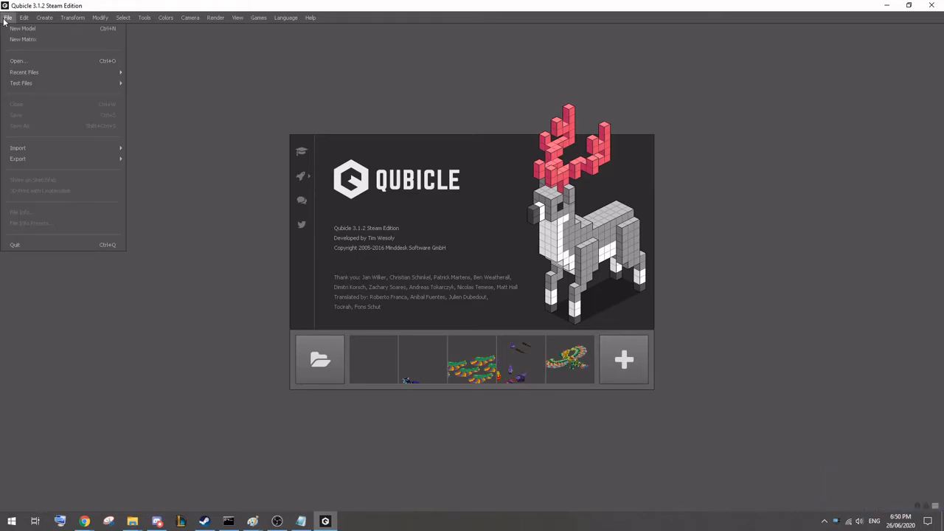
mouse_move(52, 72)
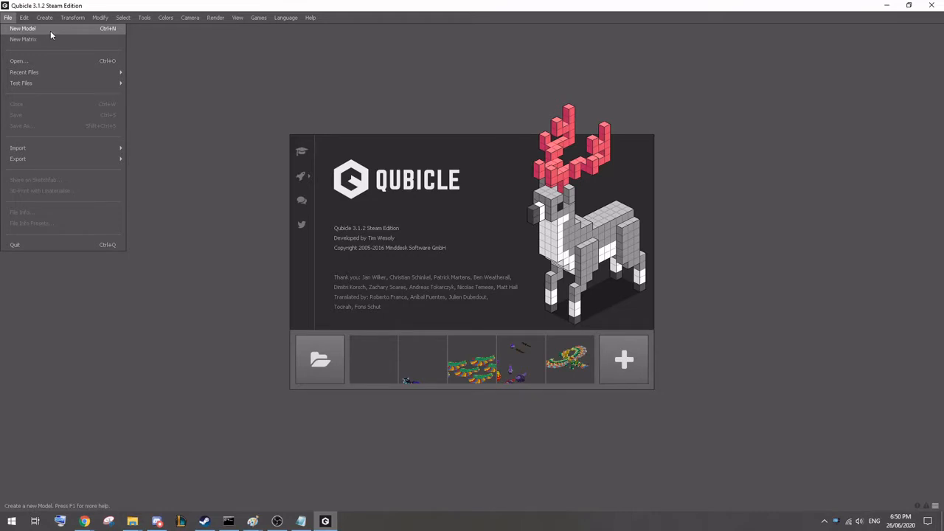
left_click(50, 30)
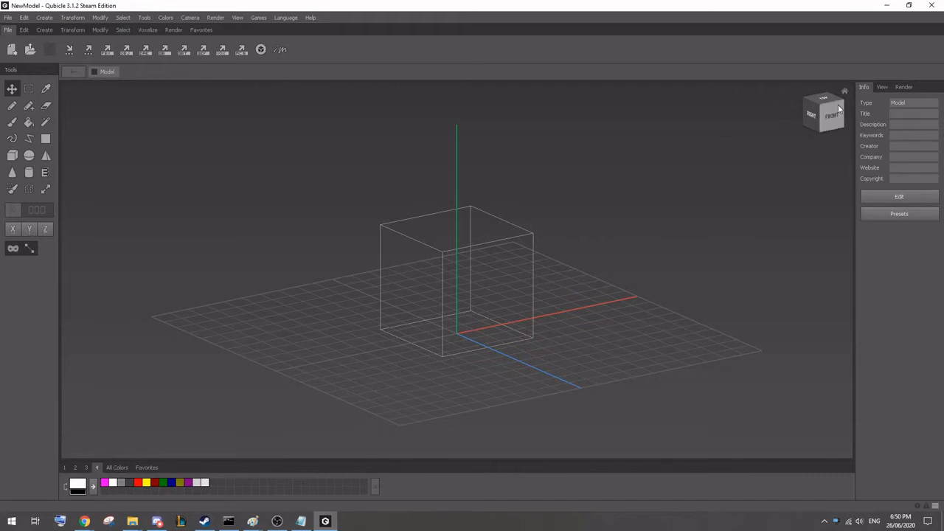
Step: Examine the default matrix from several sides, open it in the matrix editor and return to the whole model
right_click_drag(509, 300, 731, 193)
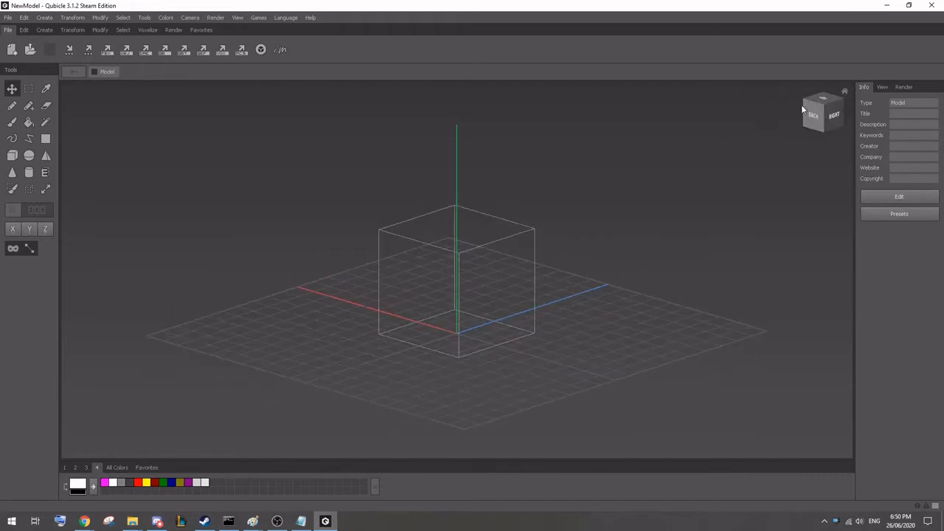
right_click_drag(458, 289, 505, 365)
middle_click_drag(505, 365, 469, 387)
right_click_drag(469, 388, 462, 362)
mouse_move(461, 362)
middle_mouse_down()
mouse_move(315, 373)
mouse_move(568, 366)
mouse_move(276, 303)
mouse_move(360, 363)
mouse_move(339, 369)
mouse_move(596, 327)
mouse_move(460, 359)
middle_mouse_up()
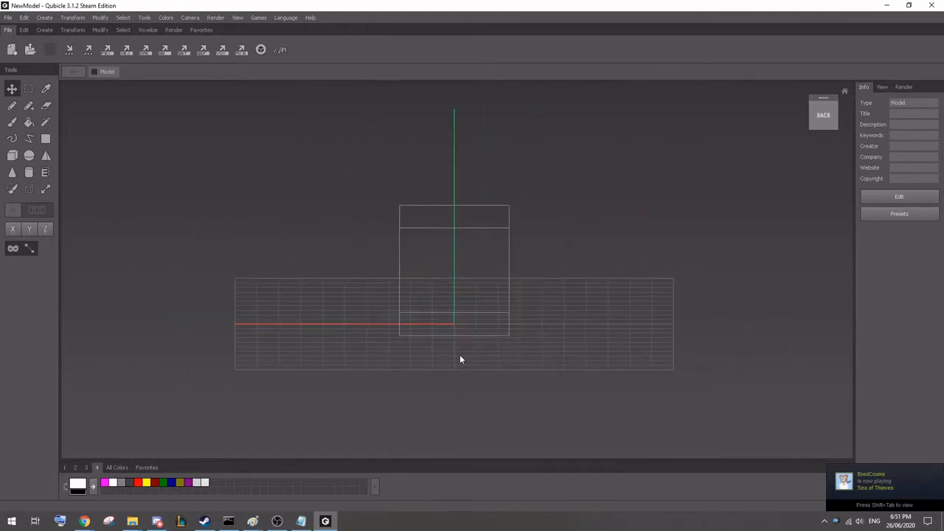
right_click_drag(520, 278, 426, 251)
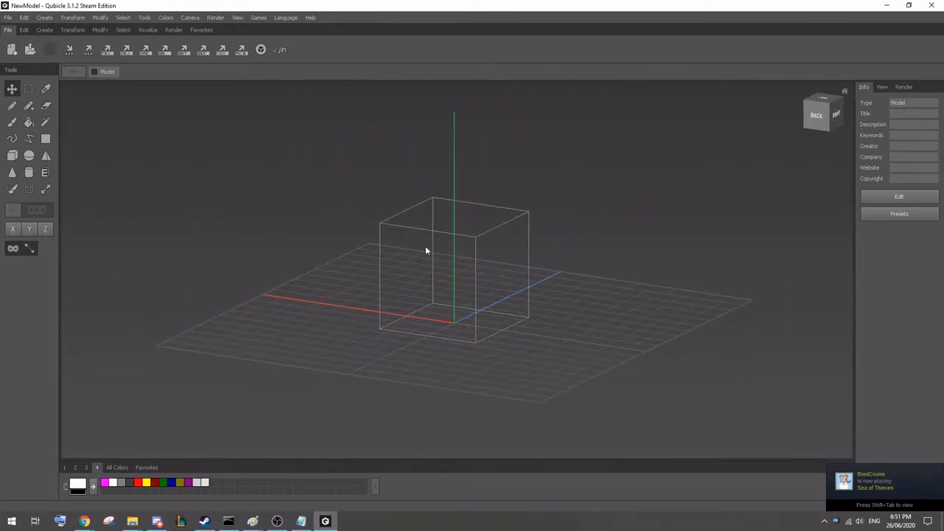
double_click(475, 239)
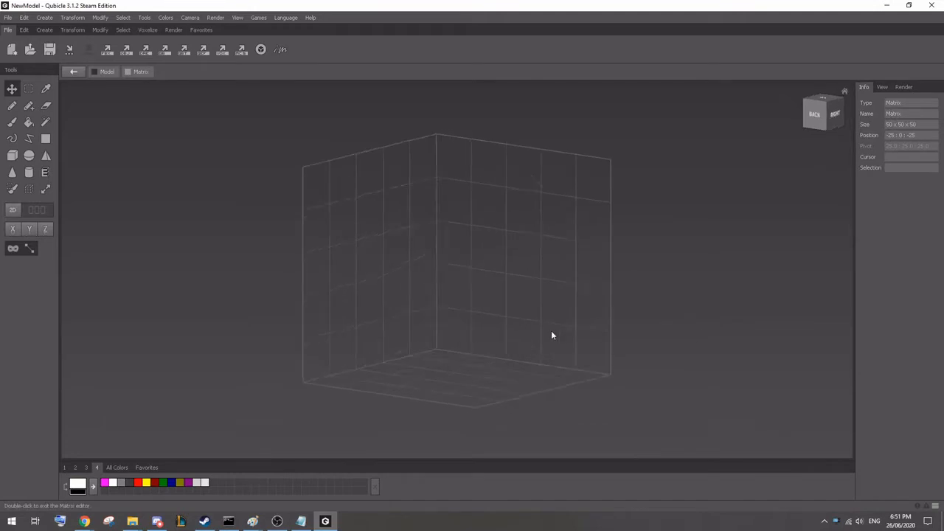
right_click_drag(552, 333, 544, 274)
double_click(692, 227)
left_click(581, 268)
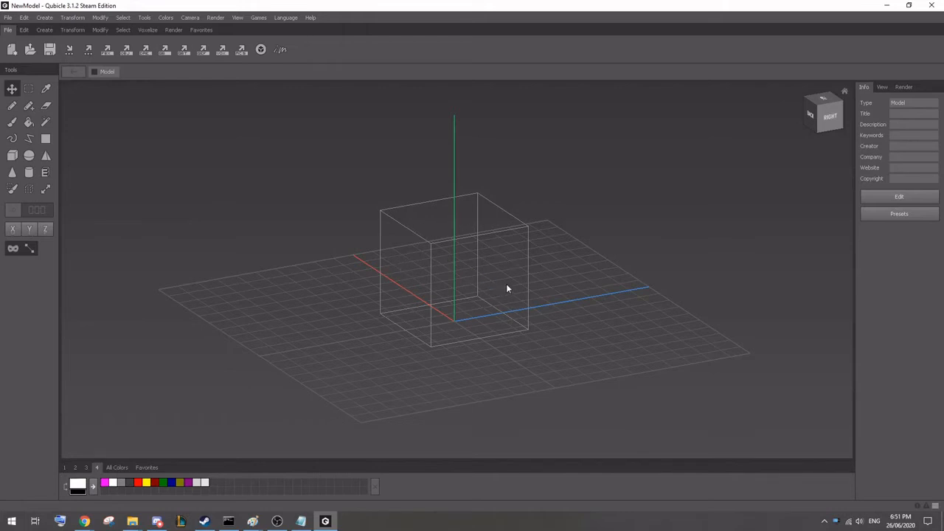
Step: Try selecting the default matrix directly and with a selection box, and briefly enter and leave its editor
left_click(380, 212)
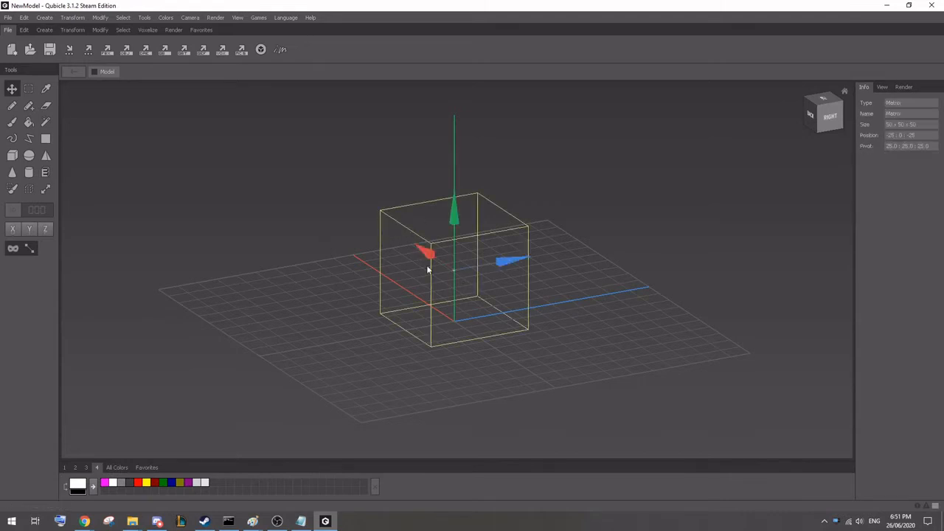
left_click(614, 197)
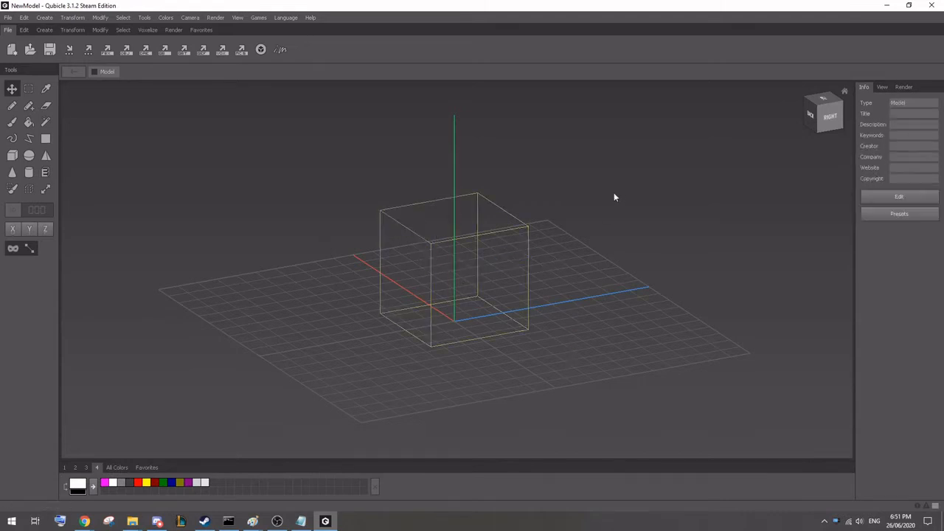
left_click_drag(286, 150, 642, 416)
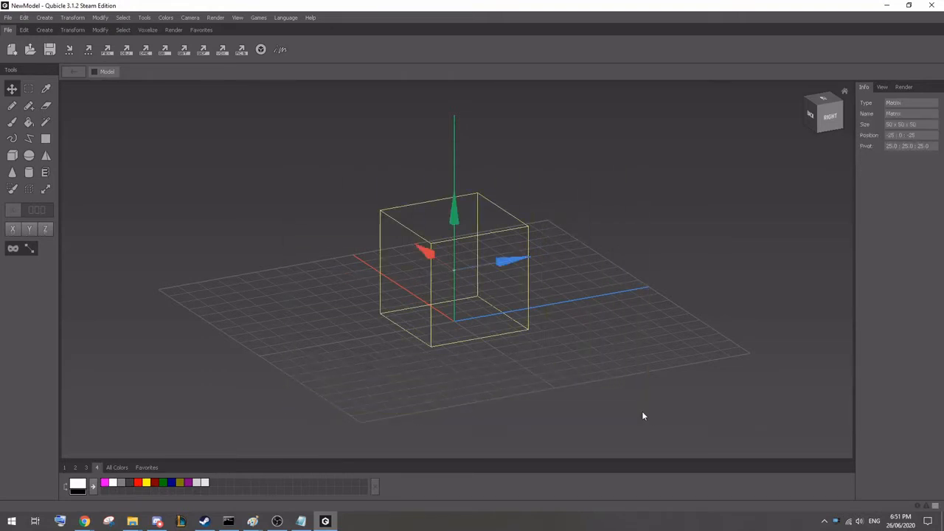
left_click(620, 194)
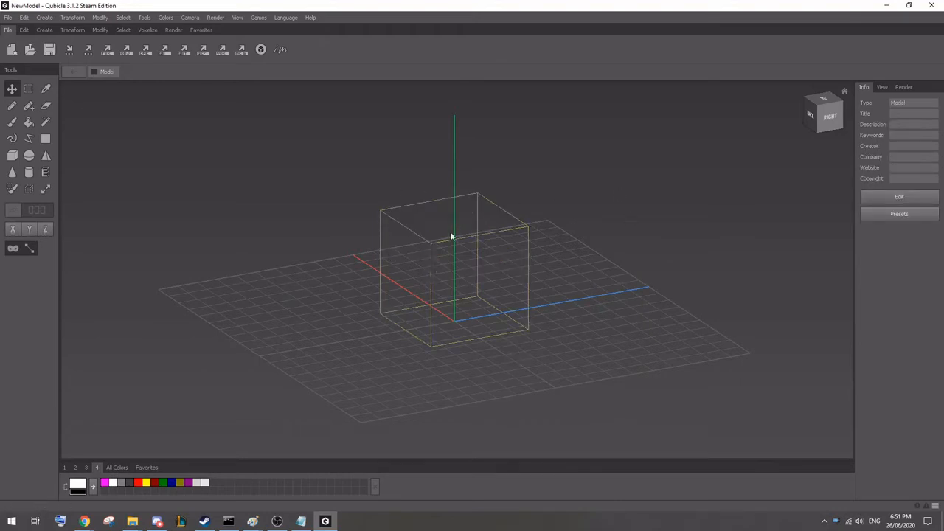
double_click(380, 213)
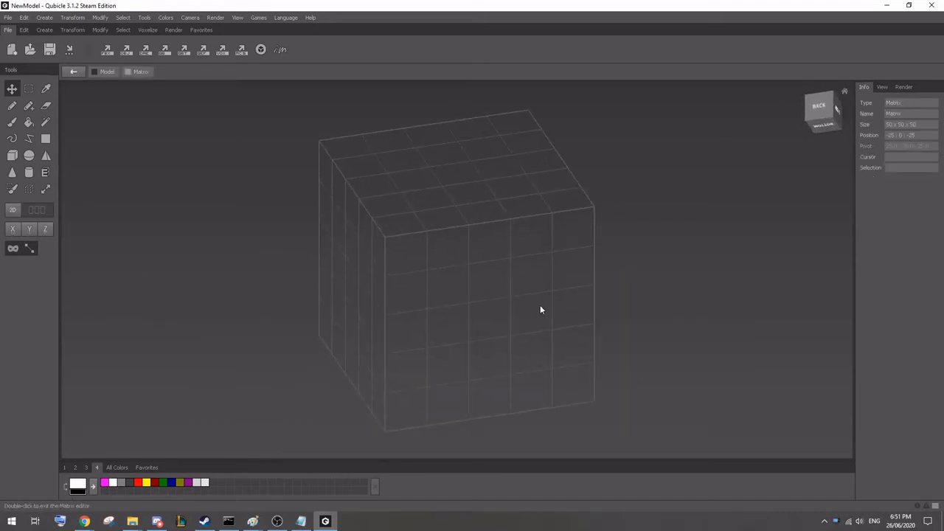
double_click(653, 189)
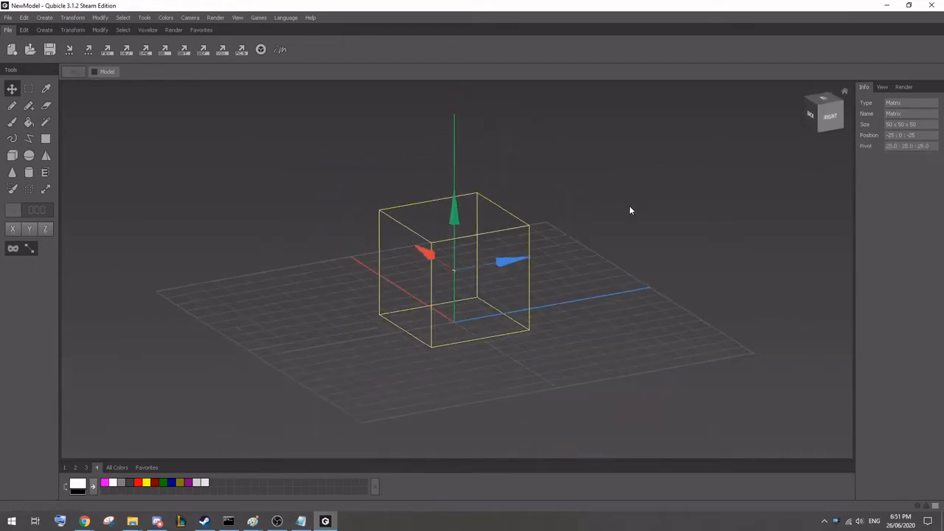
Step: Delete the default 50 x 50 x 50 matrix from the model
right_click_drag(547, 238, 527, 238)
left_click_drag(334, 171, 607, 357)
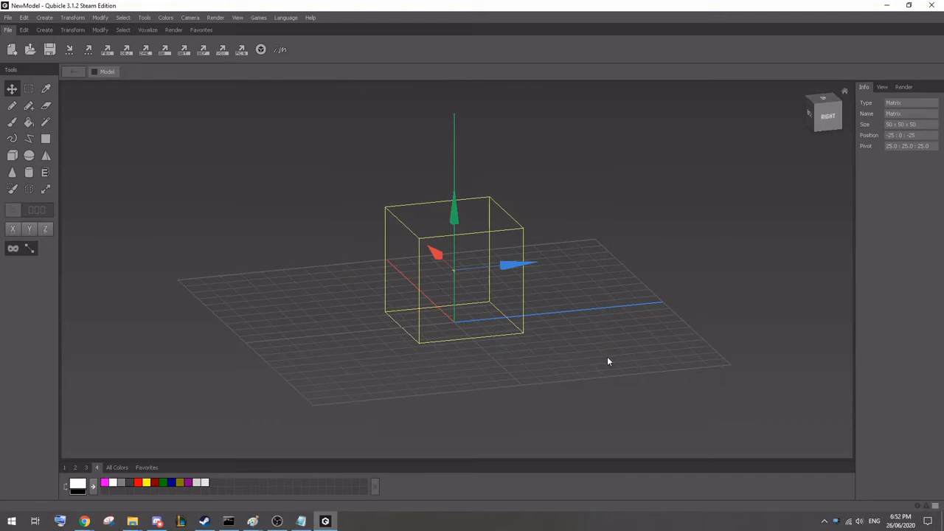
key("Delete")
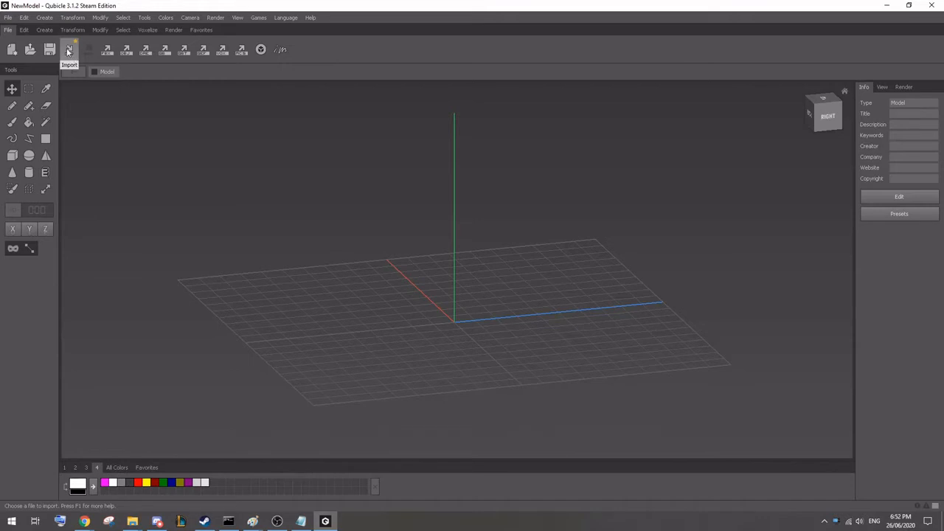
Step: Import c_p_neon_ninja_lvl2_torso.qb from Trove Modding Files, Costumes, Neon ninja, Tutorial Project, V1, QB
left_click(69, 50)
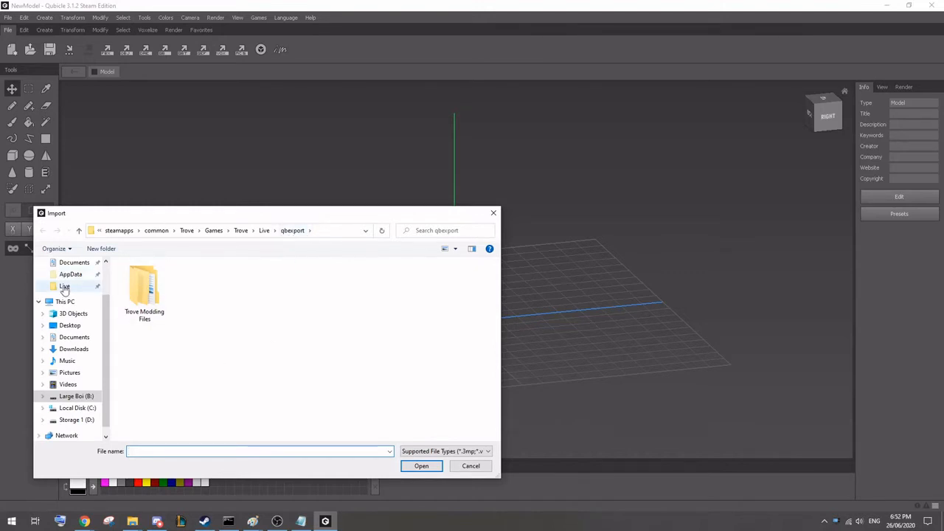
double_click(169, 310)
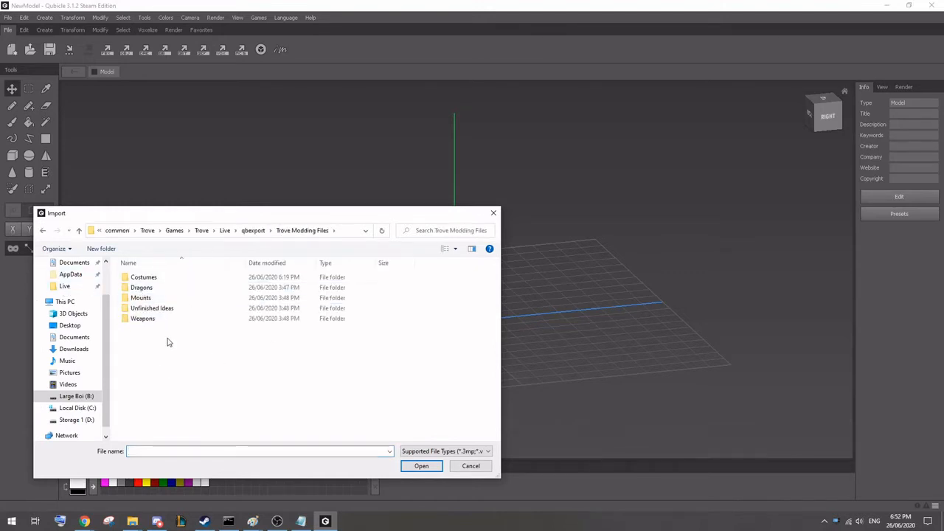
double_click(170, 278)
double_click(169, 279)
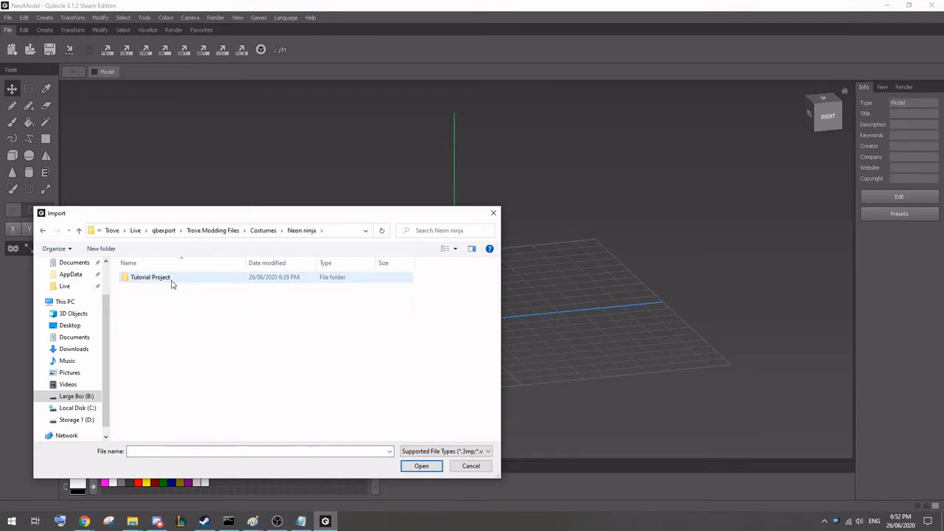
double_click(173, 281)
double_click(174, 279)
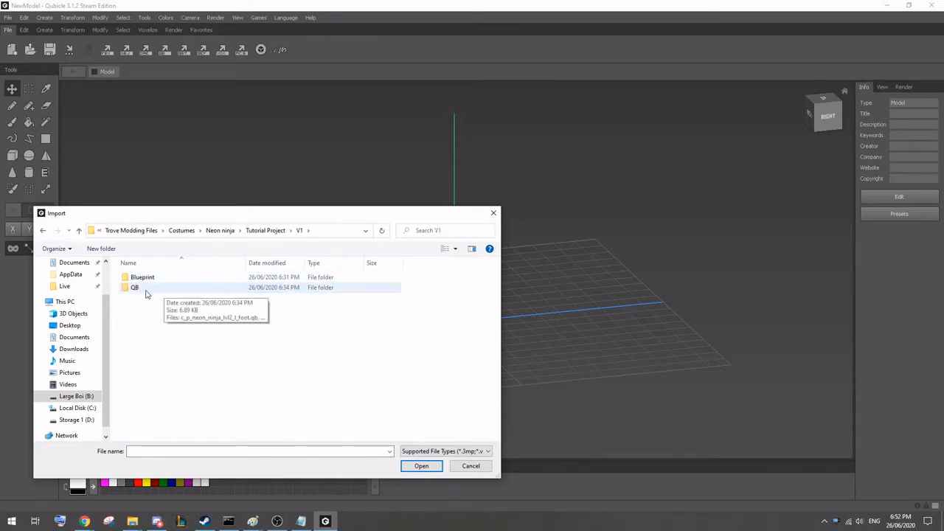
double_click(148, 289)
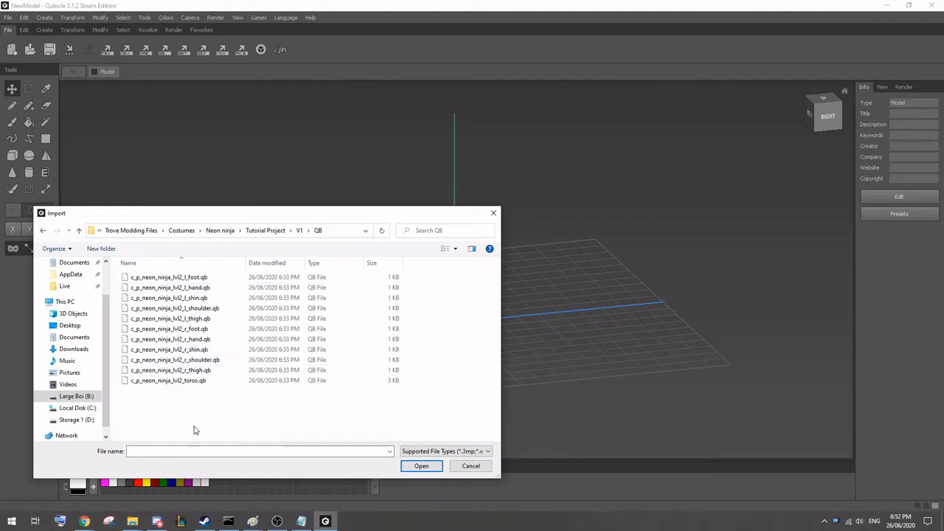
double_click(195, 381)
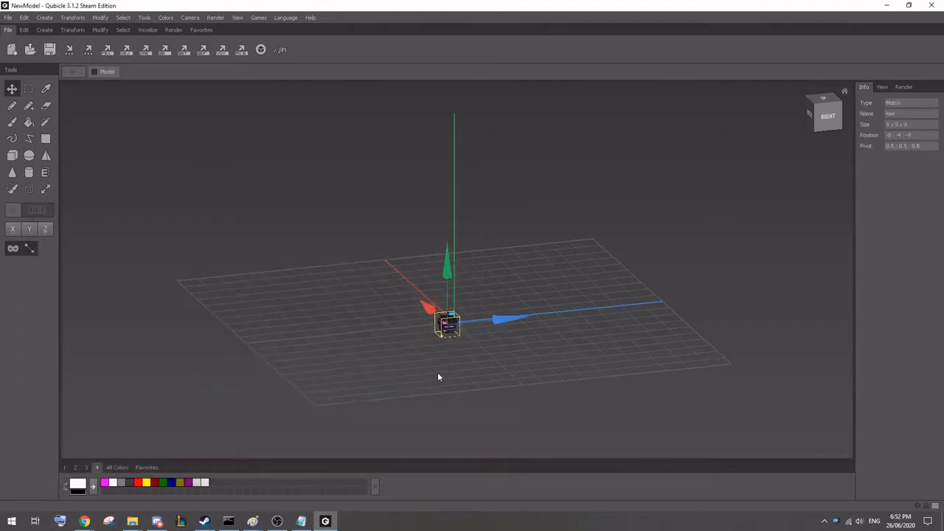
Step: Move the imported matrix upward and sideways to about position -27 : 19 : -9
left_click_drag(458, 268, 461, 215)
right_click_drag(471, 258, 597, 329)
scroll(505, 294, "up", 3)
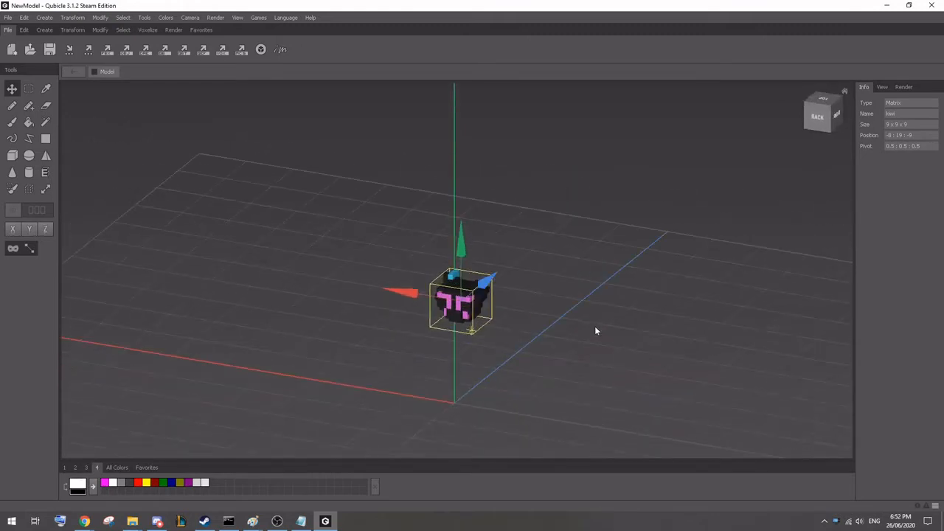
left_click_drag(434, 301, 520, 316)
mouse_move(650, 333)
right_mouse_down()
mouse_move(686, 329)
mouse_move(635, 323)
right_mouse_up()
left_click(635, 323)
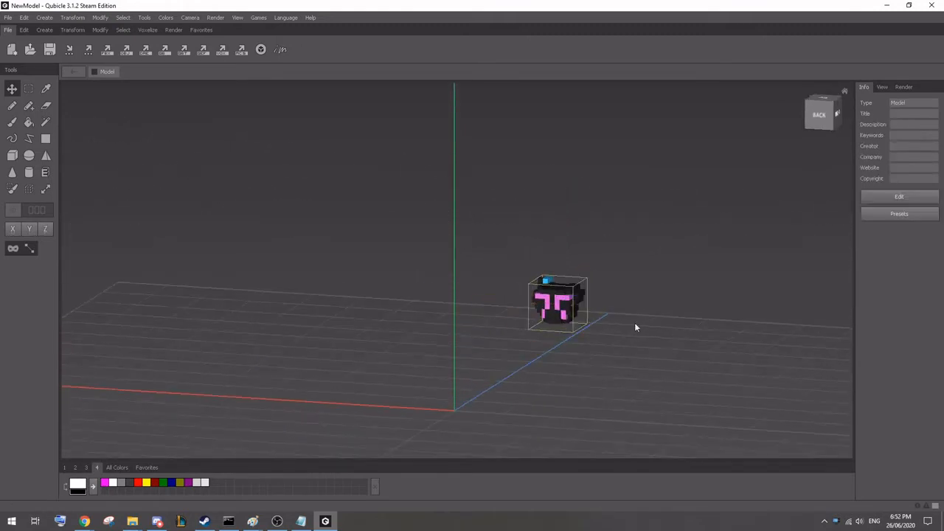
Step: Open the imported ninja matrix in the matrix editor
left_click(537, 323)
left_click(534, 319)
left_click(552, 311)
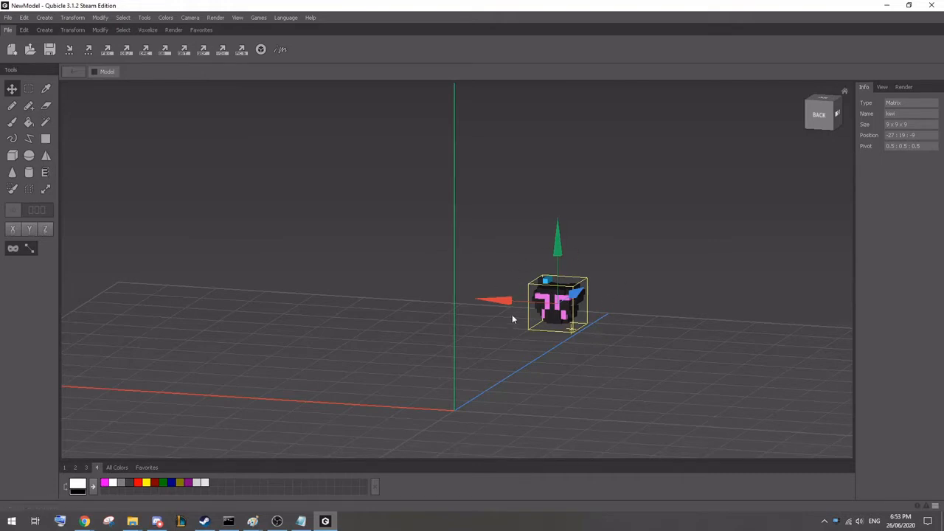
left_click(562, 356)
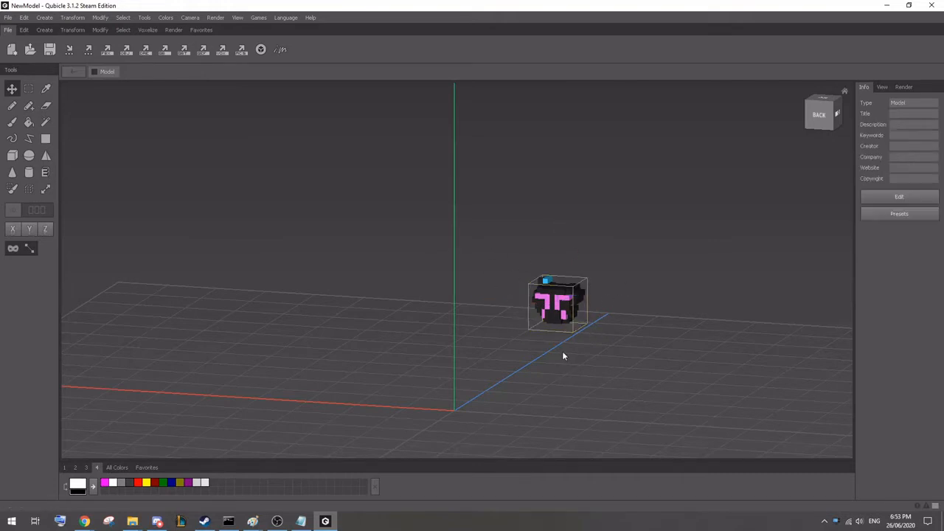
double_click(552, 307)
Step: Turn on the wireframe display for the work area and view the voxels' edges from several sides
mouse_move(523, 292)
right_mouse_down()
mouse_move(558, 296)
mouse_move(497, 300)
mouse_move(546, 286)
mouse_move(511, 280)
mouse_move(496, 291)
mouse_move(511, 293)
right_mouse_up()
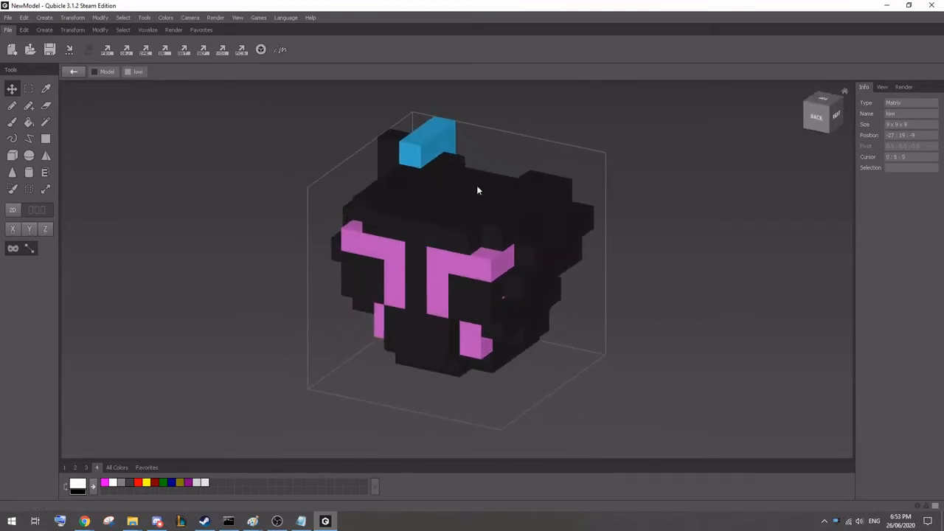
left_click(236, 18)
mouse_move(248, 29)
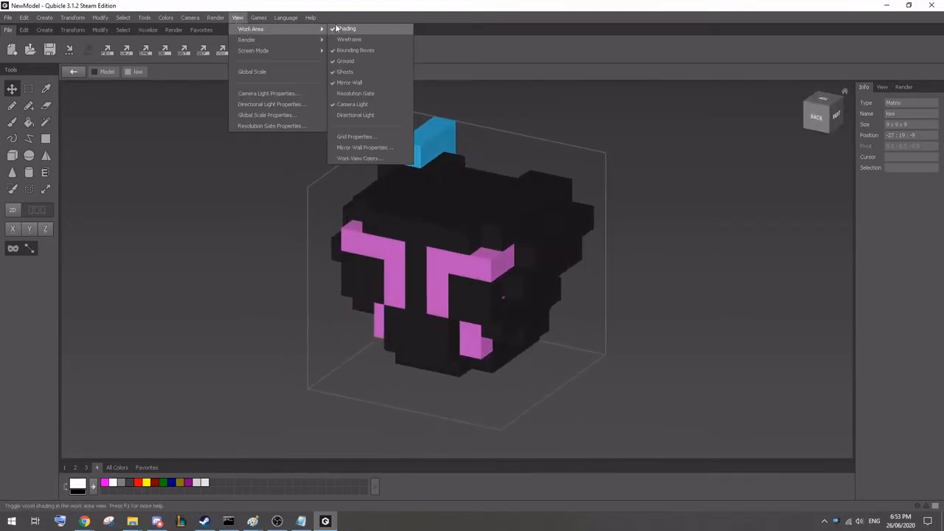
left_click(369, 39)
right_click_drag(688, 361, 427, 357)
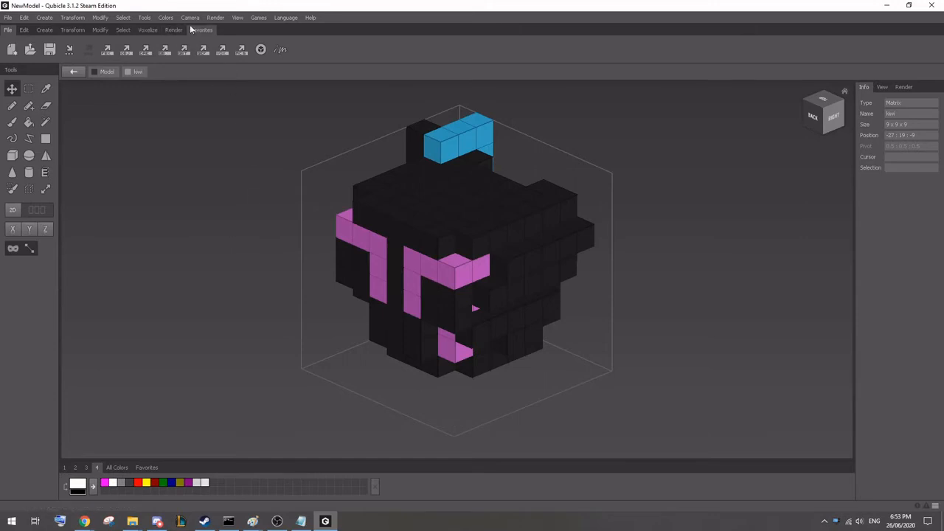
Step: Turn off the wireframe display for the work area and view the matrix from several sides
left_click(239, 18)
mouse_move(266, 28)
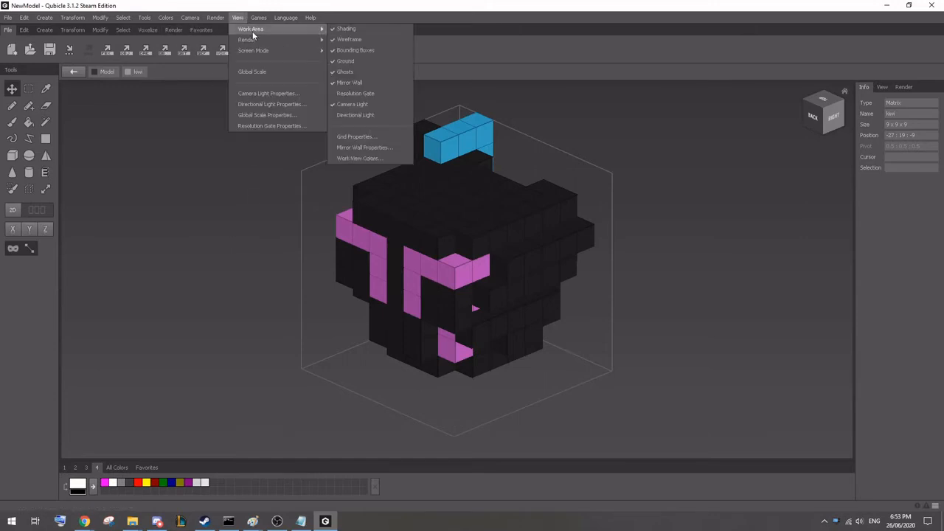
left_click(374, 42)
right_click_drag(362, 258, 427, 279)
right_click_drag(382, 229, 473, 283)
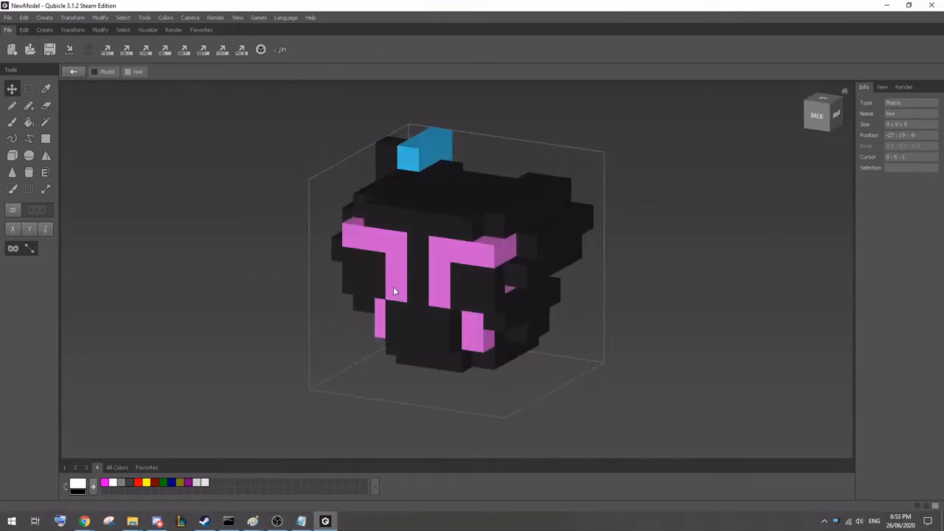
Step: Turn the wireframe display for the work area back on and view the ninja matrix with its voxel edges
right_click_drag(393, 291, 516, 302)
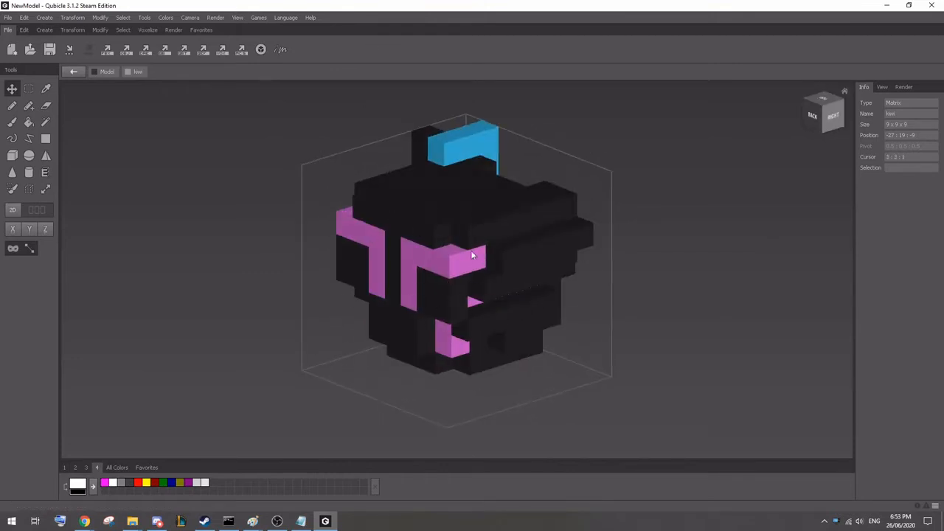
right_click_drag(422, 345, 388, 379)
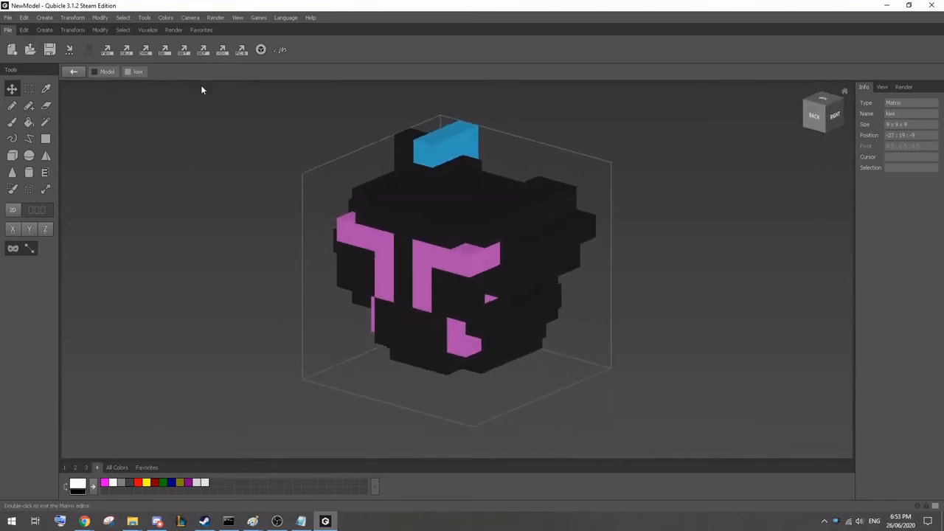
left_click(238, 16)
mouse_move(300, 33)
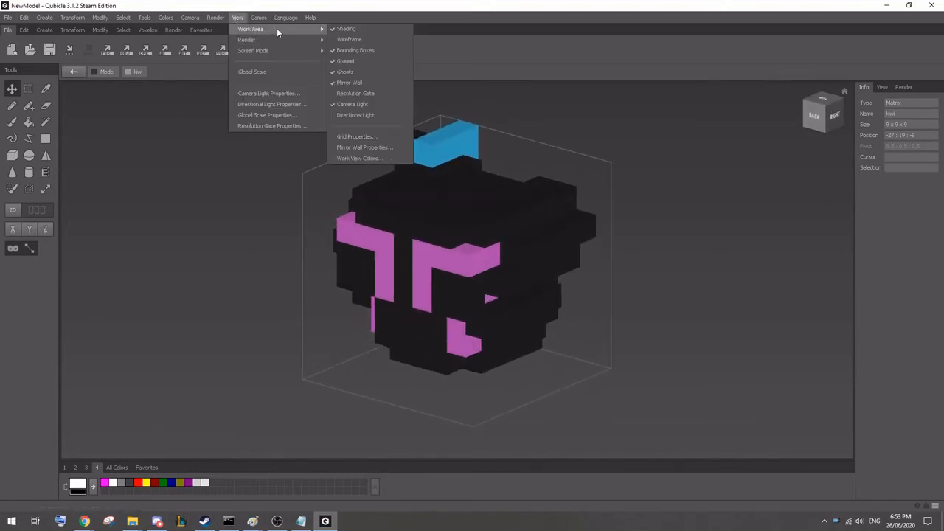
left_click(356, 39)
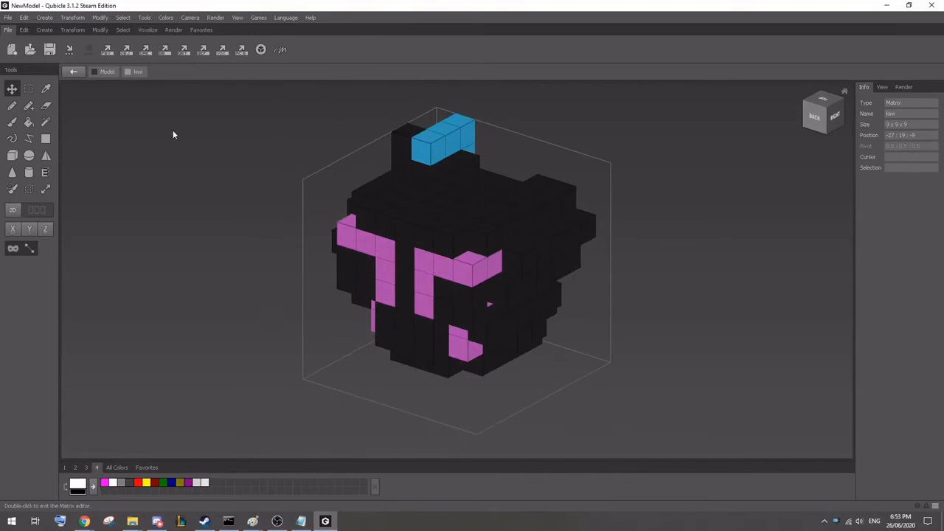
left_click(238, 17)
mouse_move(280, 29)
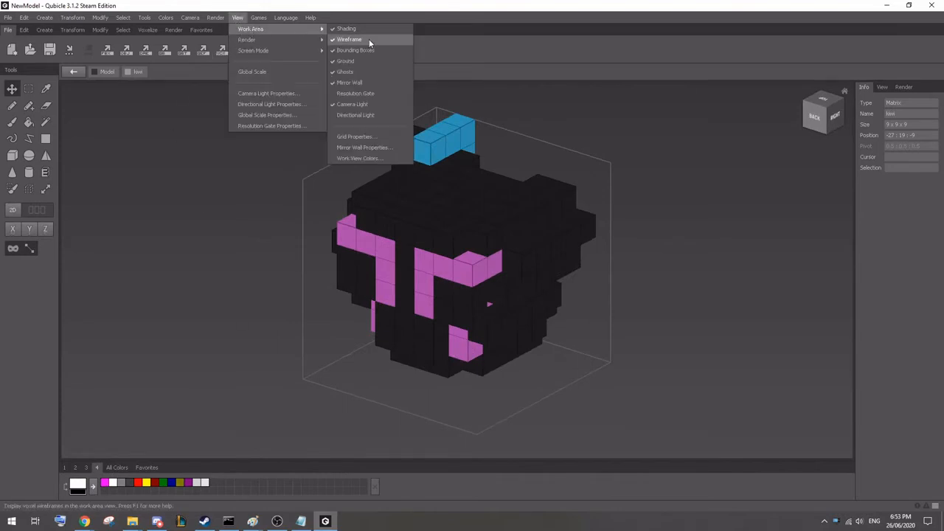
left_click(208, 221)
right_click_drag(396, 275, 360, 284)
Step: Exit the matrix editor to the model level and deselect the ninja matrix
double_click(228, 175)
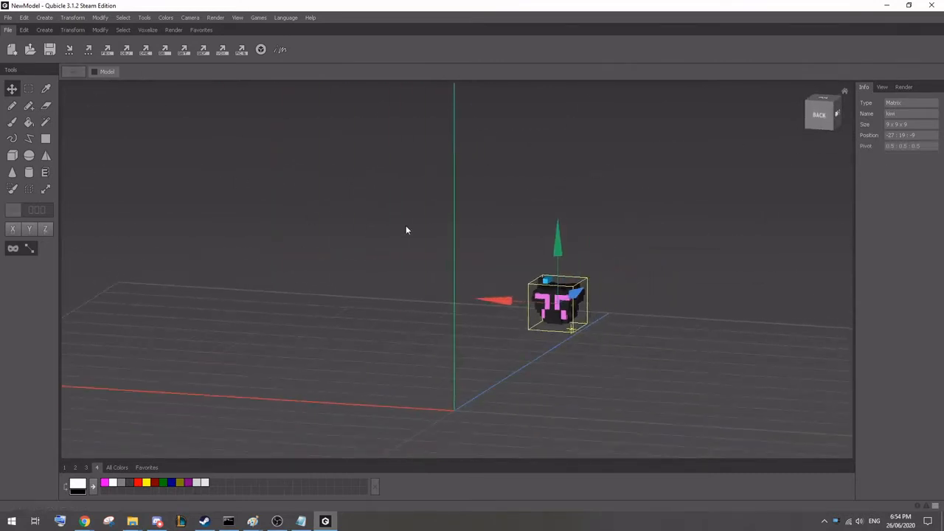
left_click(405, 225)
right_click_drag(406, 225, 473, 240)
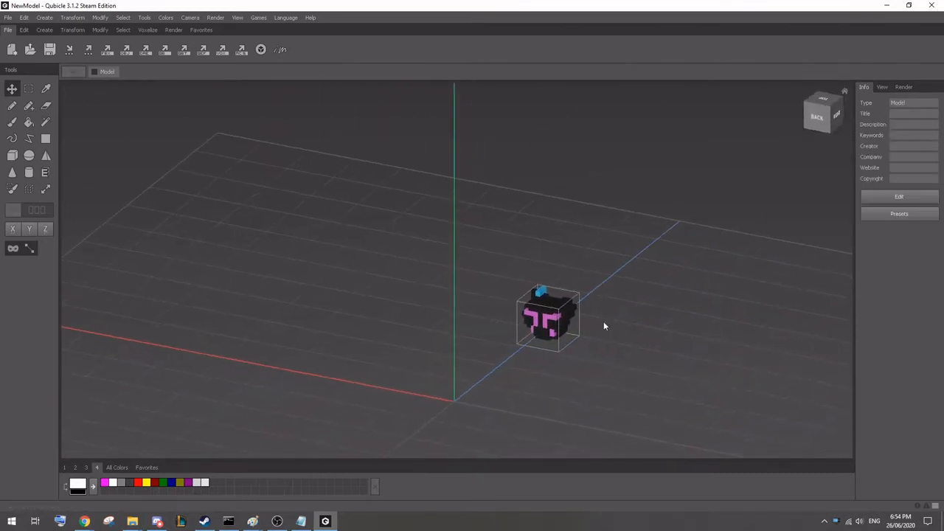
Step: Reopen the ninja matrix in the matrix editor, view it from another side, and return to the model level with nothing selected
double_click(554, 318)
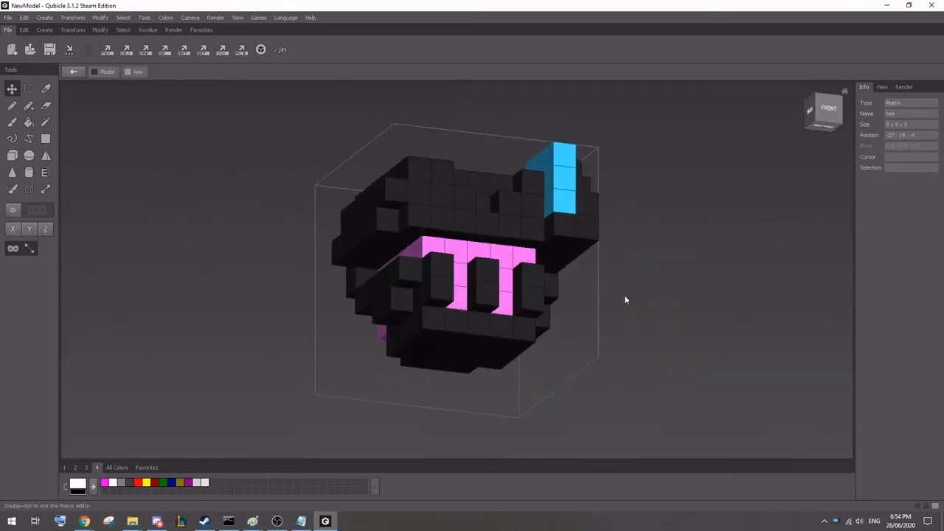
right_click_drag(624, 300, 441, 312)
double_click(338, 309)
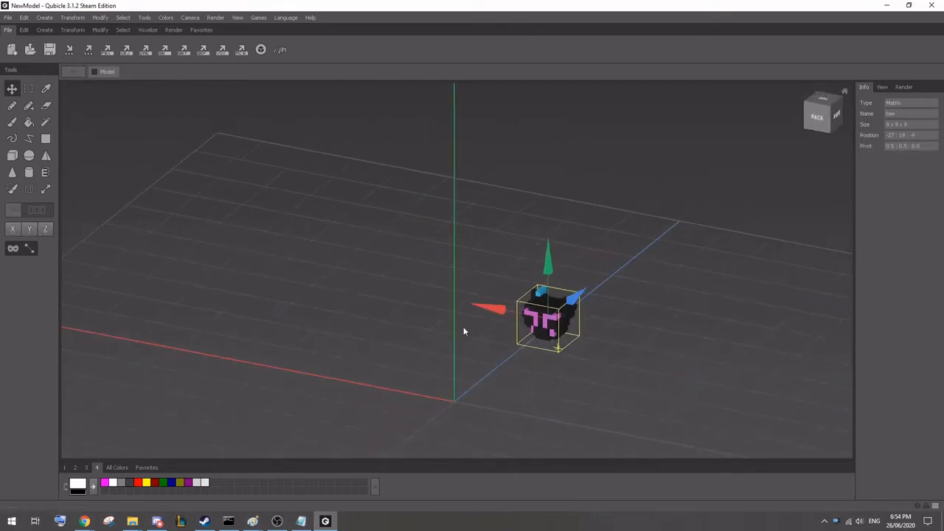
left_click(379, 340)
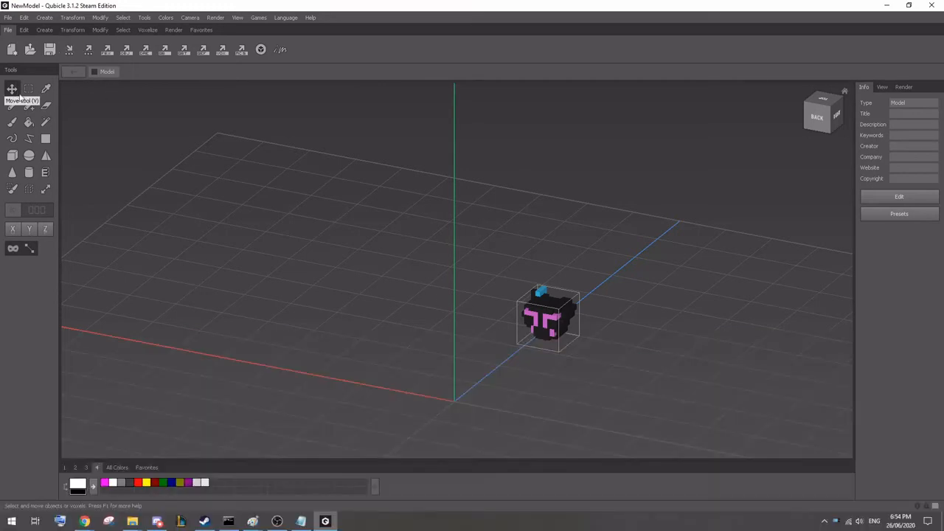
Step: Open the import dialog on the folder of neon ninja QB files
left_click(69, 49)
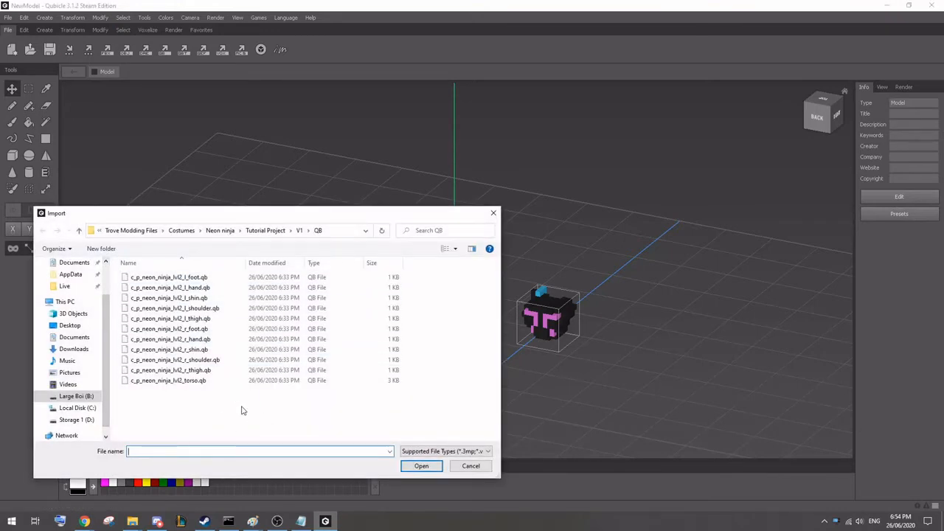
Step: Switch to the Trovesaurus site in Chrome and open the Costumes collection in its database
mouse_move(86, 523)
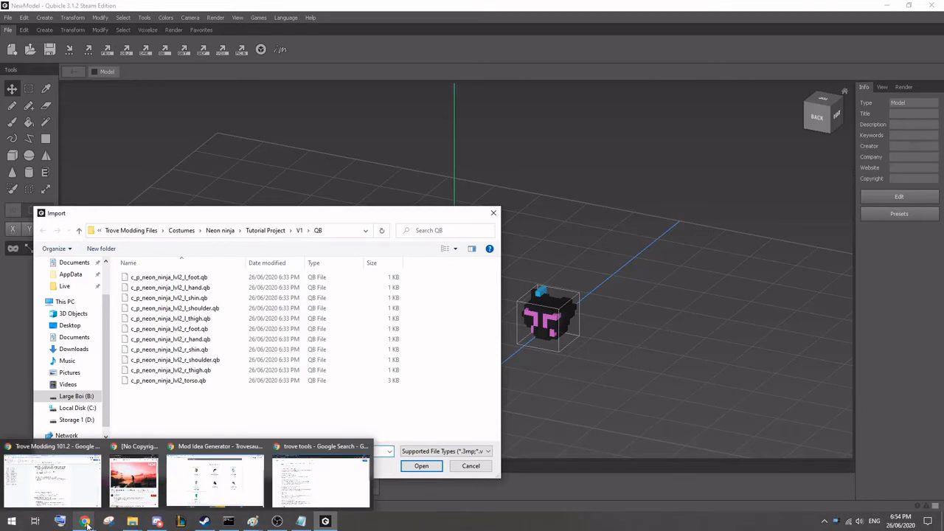
left_click(214, 479)
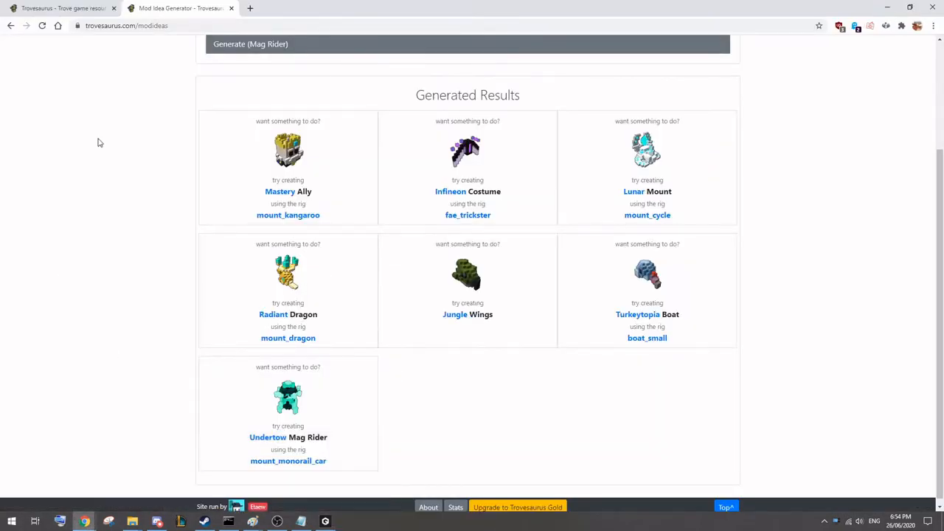
scroll(243, 177, "up", 3)
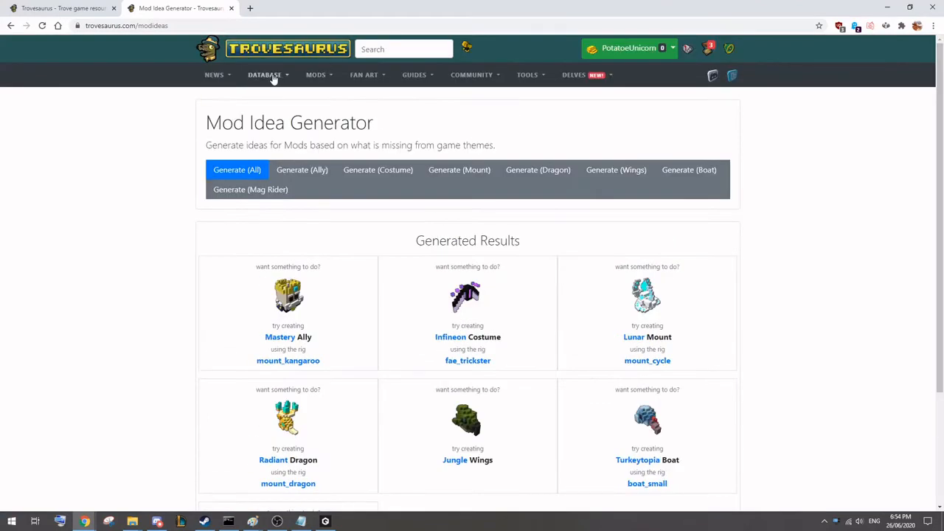
left_click(272, 77)
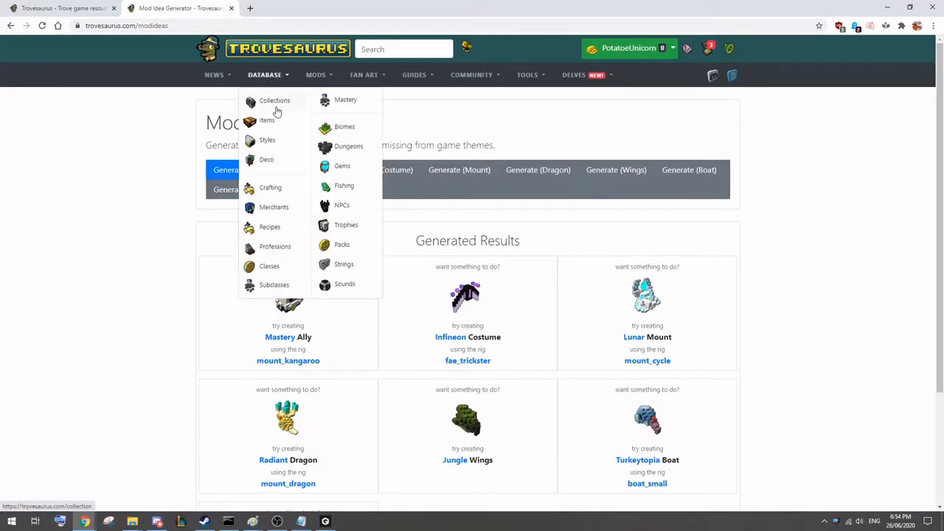
left_click(275, 108)
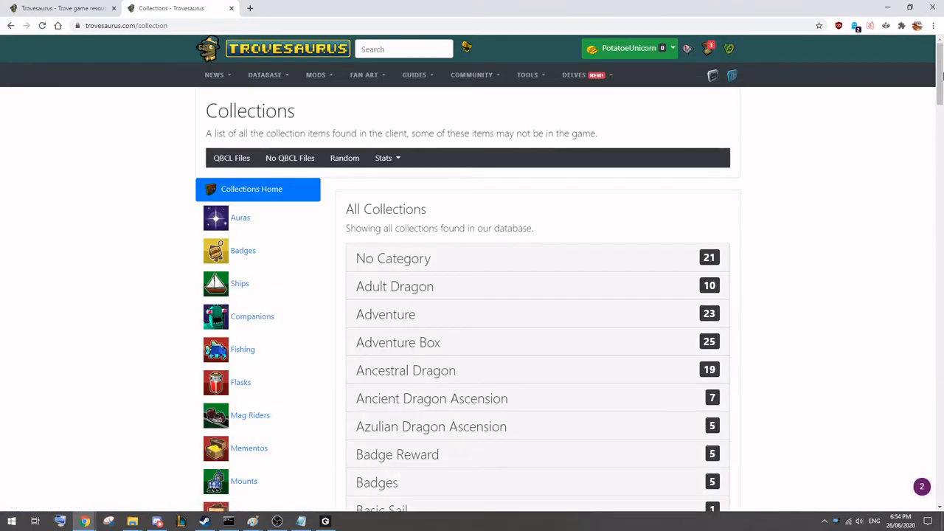
left_click_drag(940, 81, 940, 129)
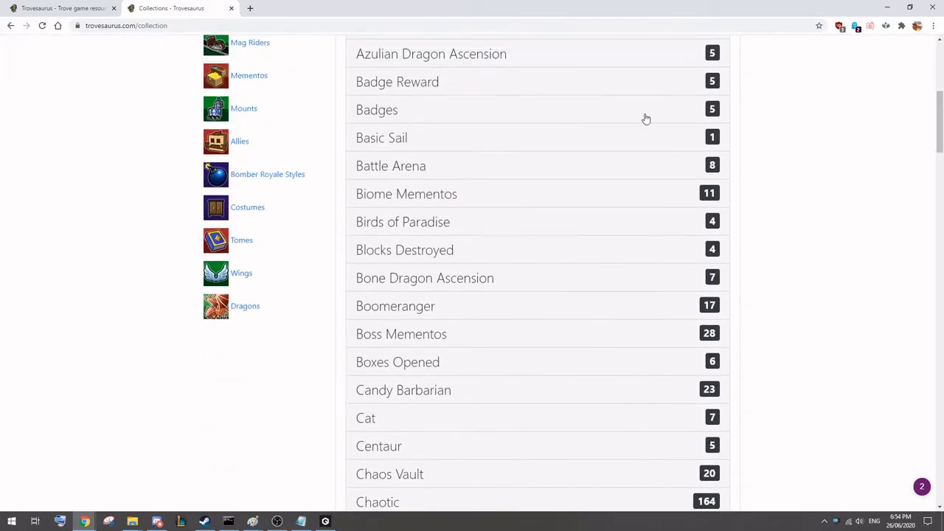
left_click(255, 212)
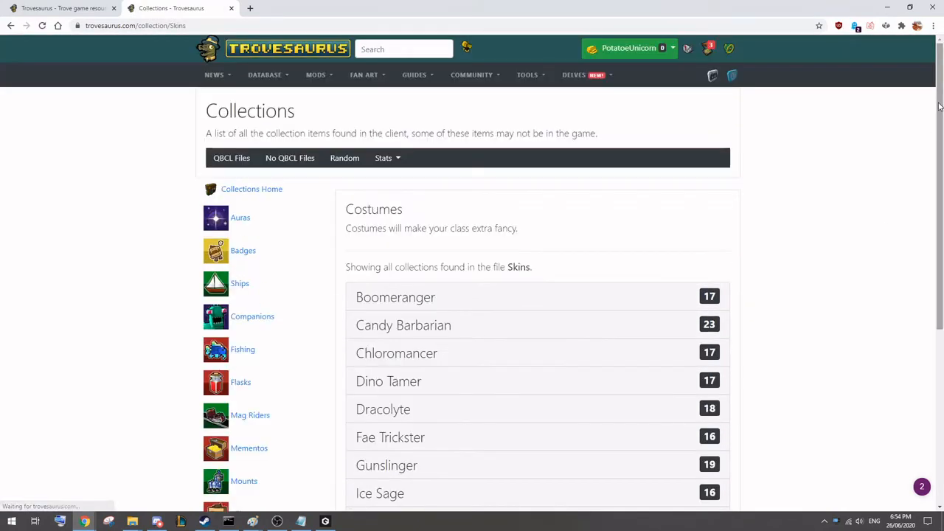
Step: Expand the Neon Ninja costume category and open the Level 10 Neon Ninja page
scroll(466, 395, "down", 4)
left_click(420, 288)
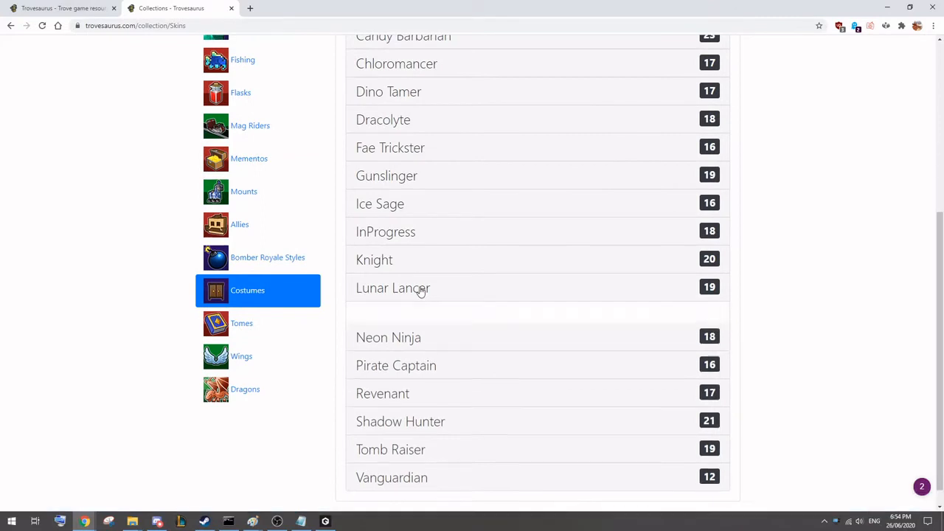
left_click(464, 288)
left_click(398, 317)
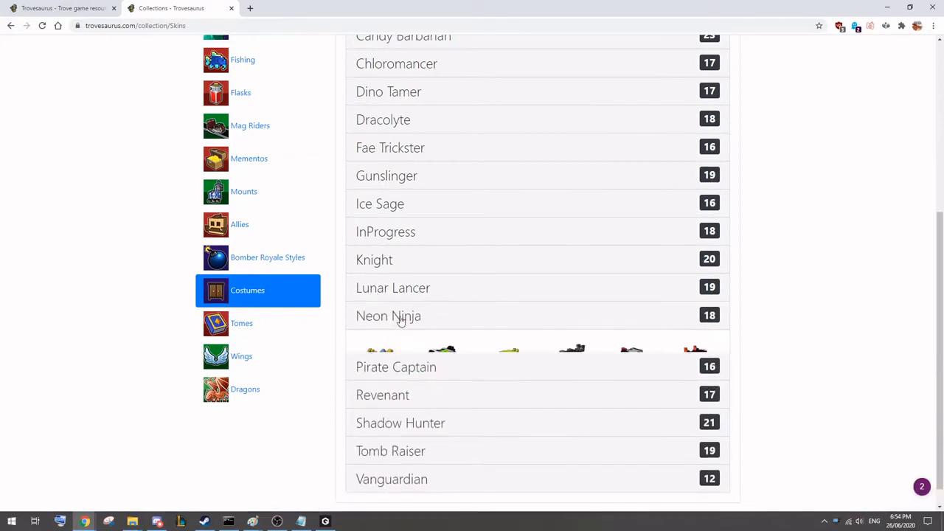
left_click(378, 457)
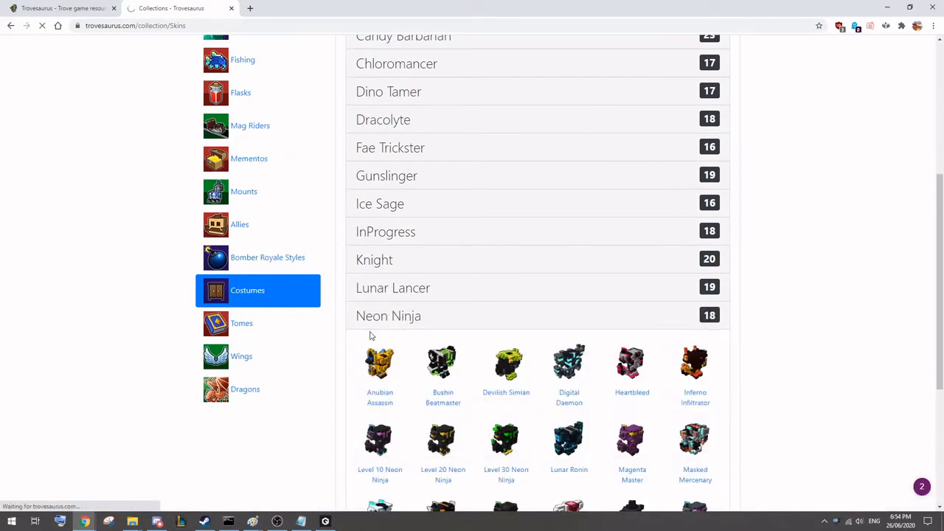
Step: Snap the browser to the left half of the screen and open the costume's Mod Info section
key("super+Left")
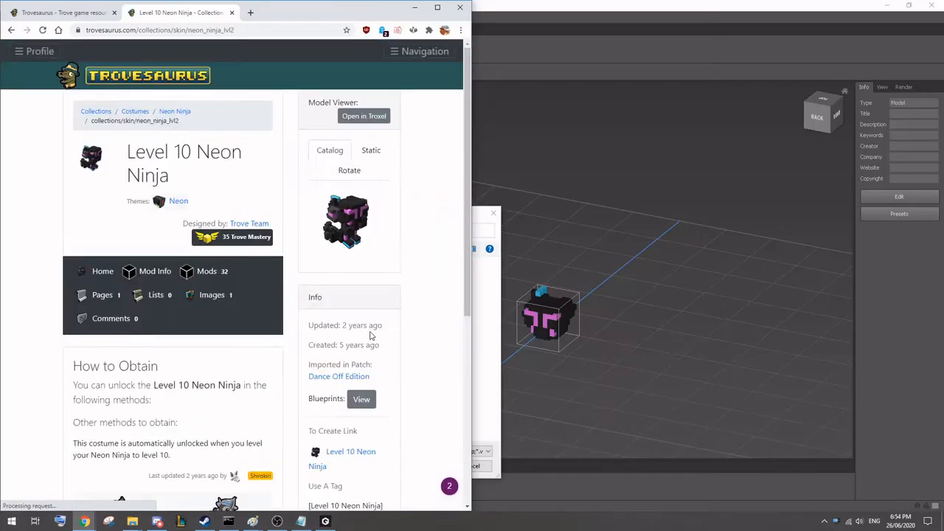
scroll(369, 258, "down", 1)
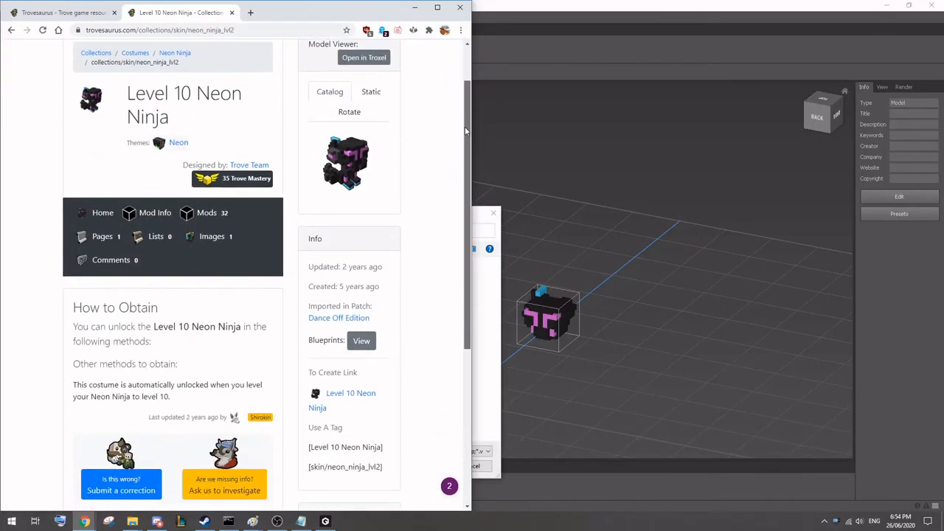
scroll(295, 236, "up", 1)
left_click(177, 203)
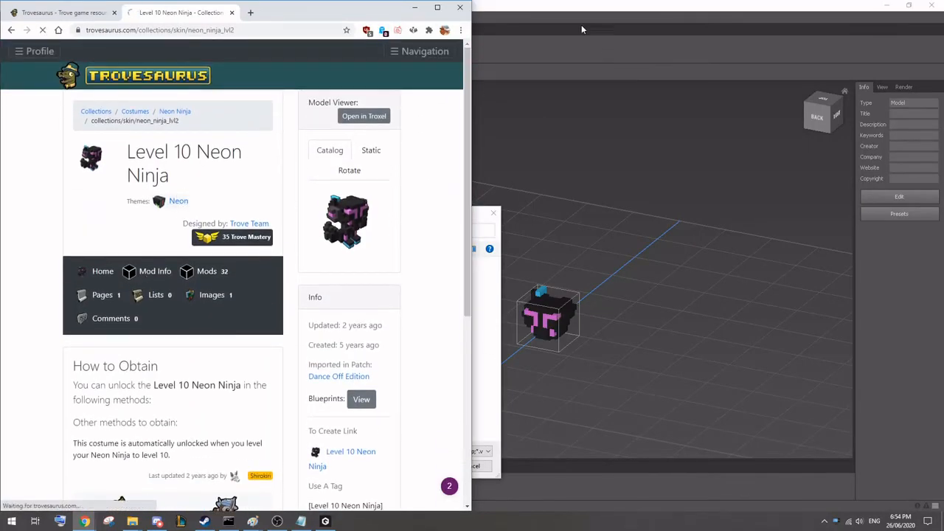
Step: Switch to Qubicle, cancel the pending import, and snap the window to the right half of the screen with the matrix in view
left_click(555, 9)
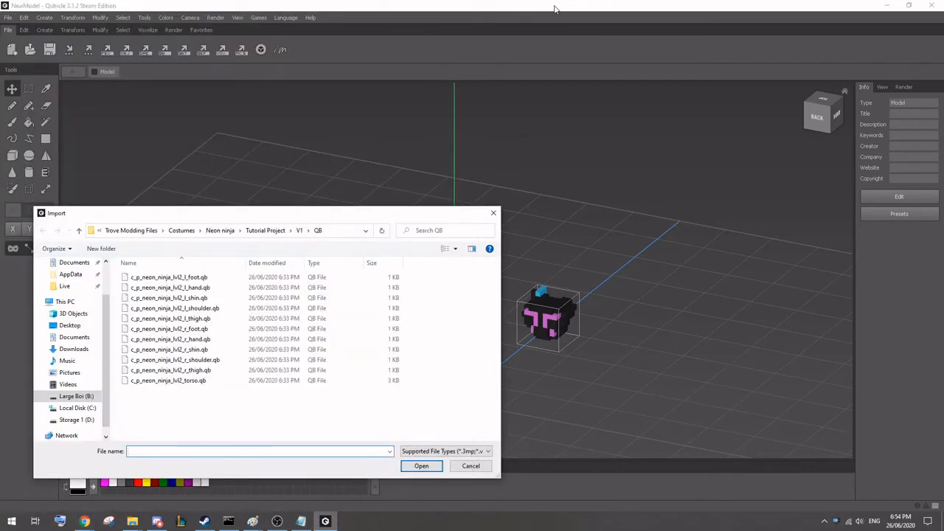
left_click(471, 466)
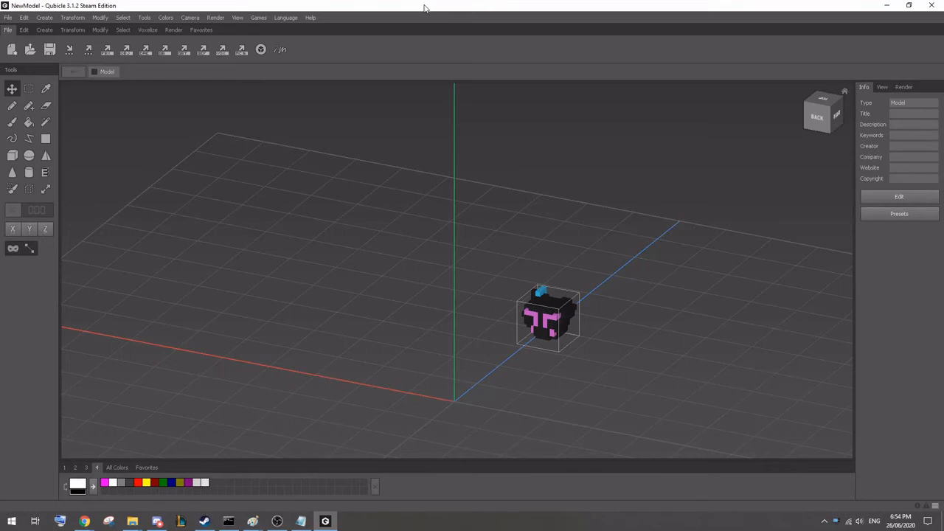
key("super+Right")
middle_click_drag(708, 301, 611, 258)
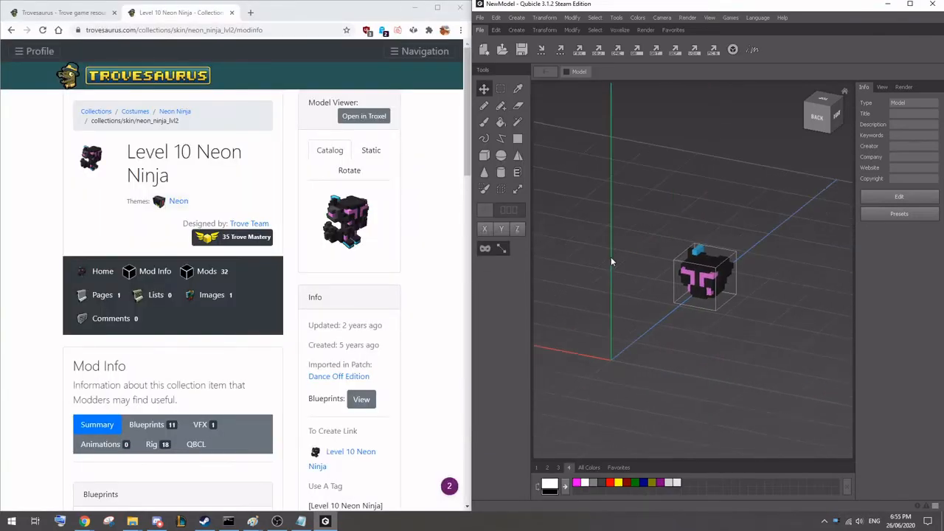
right_click_drag(611, 261, 700, 317)
middle_click_drag(680, 293, 686, 313)
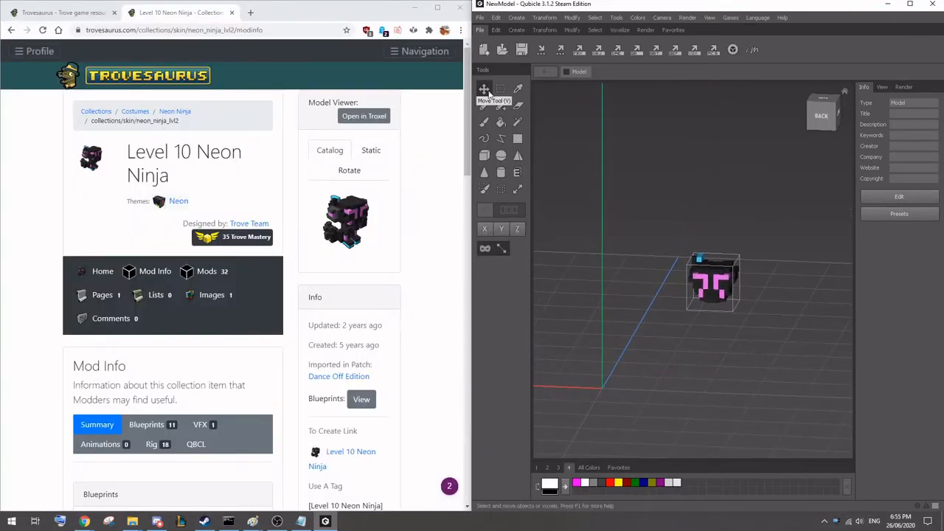
Step: Show the costume's Static model on the Trovesaurus page facing front, and orbit the Qubicle model to a matching view
mouse_move(468, 93)
left_mouse_down()
mouse_move(468, 198)
mouse_move(450, 98)
left_mouse_up()
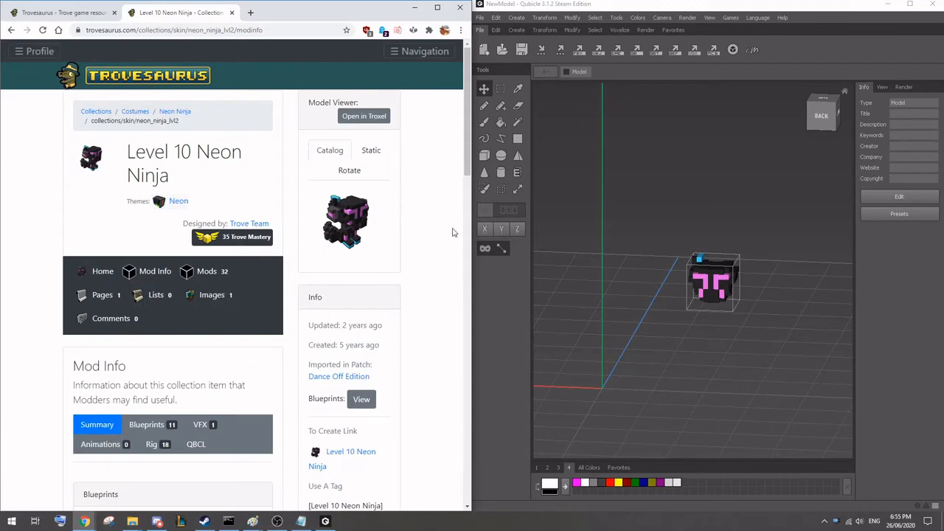
left_click(372, 150)
mouse_move(365, 298)
left_mouse_down()
mouse_move(383, 304)
mouse_move(350, 303)
left_mouse_up()
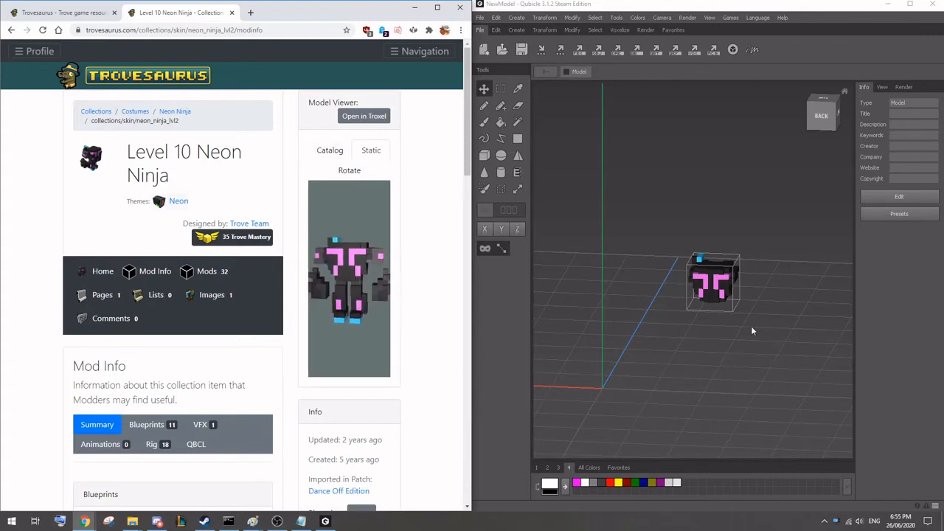
mouse_move(700, 304)
right_mouse_down()
mouse_move(701, 289)
mouse_move(689, 312)
mouse_move(711, 307)
mouse_move(685, 304)
mouse_move(713, 290)
mouse_move(743, 303)
mouse_move(697, 306)
mouse_move(714, 301)
right_mouse_up()
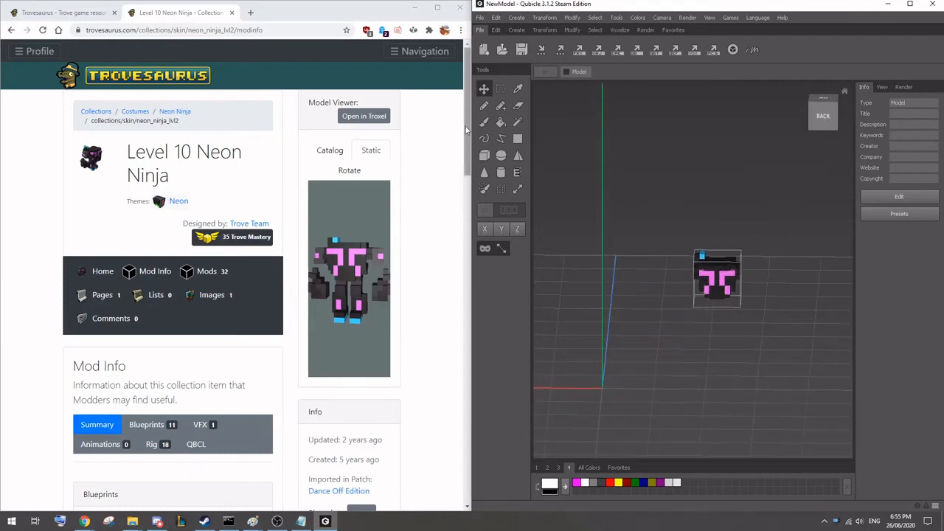
mouse_move(469, 136)
left_mouse_down()
mouse_move(479, 143)
mouse_move(469, 144)
left_mouse_up()
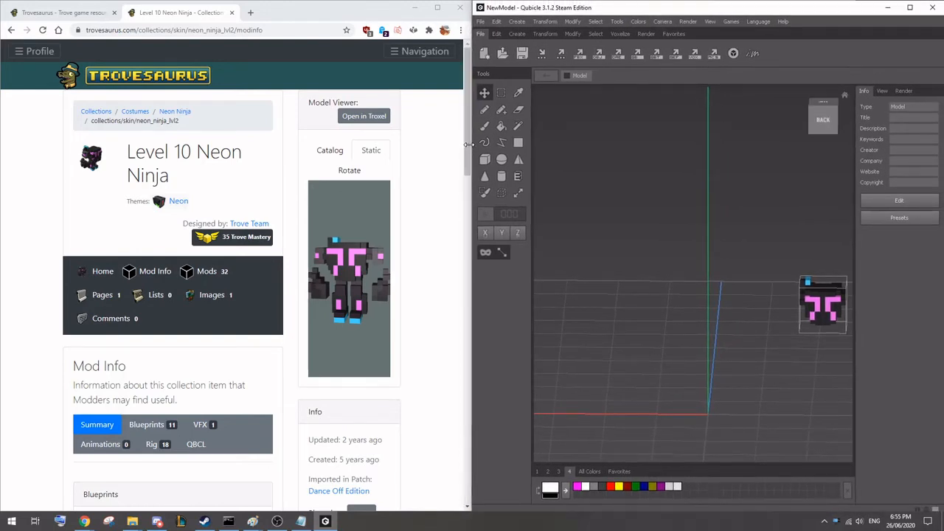
right_click_drag(666, 280, 638, 309)
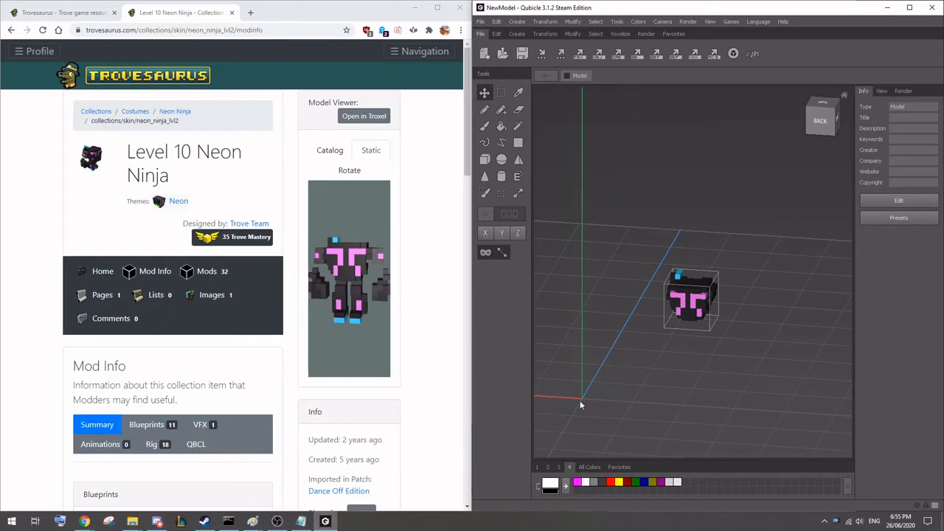
left_click_drag(559, 411, 622, 284)
left_click_drag(566, 318, 601, 395)
left_click_drag(572, 267, 610, 385)
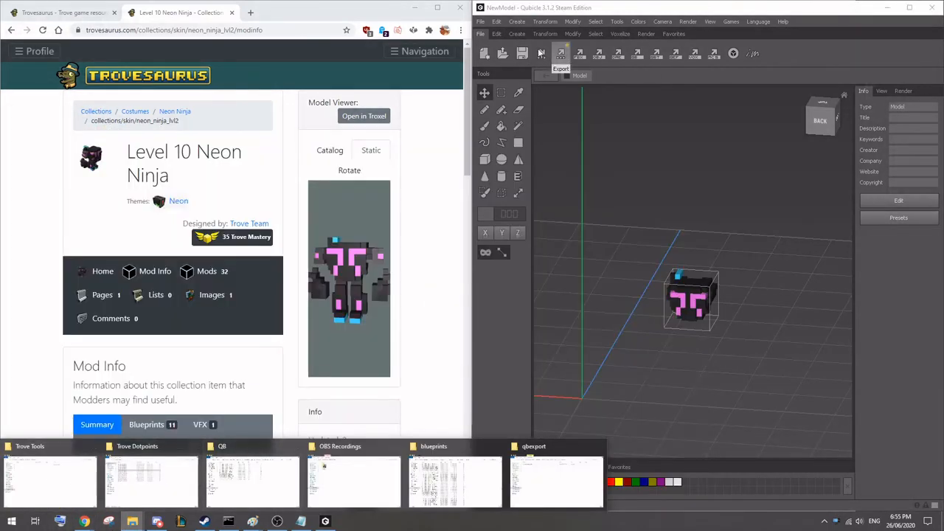
left_click(572, 11)
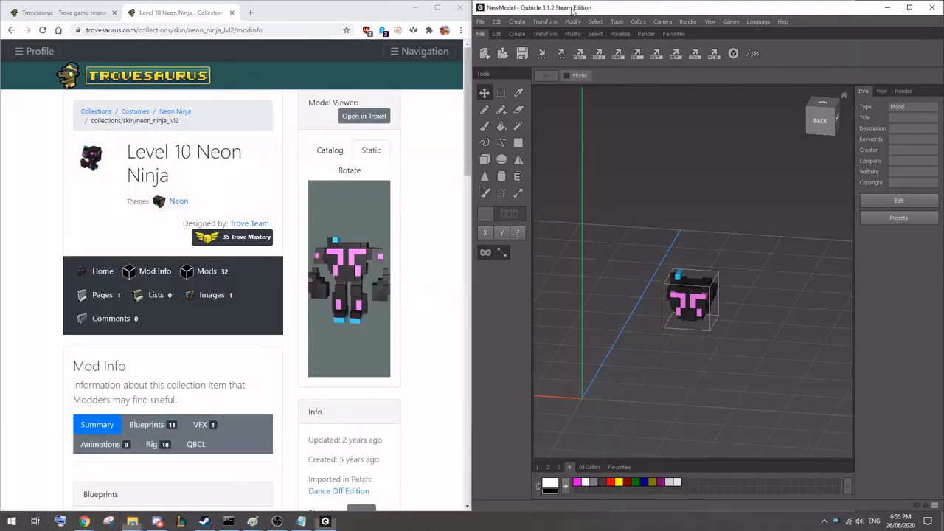
Step: Import c_p_neon_ninja_lvl2_r_shoulder.qb through the import dialog, and delete the imported matrix again
left_click(542, 54)
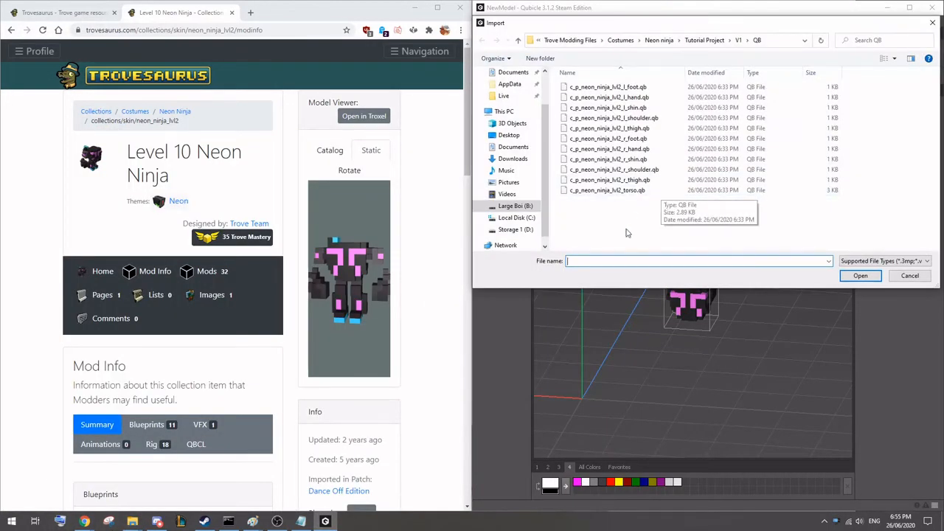
double_click(660, 171)
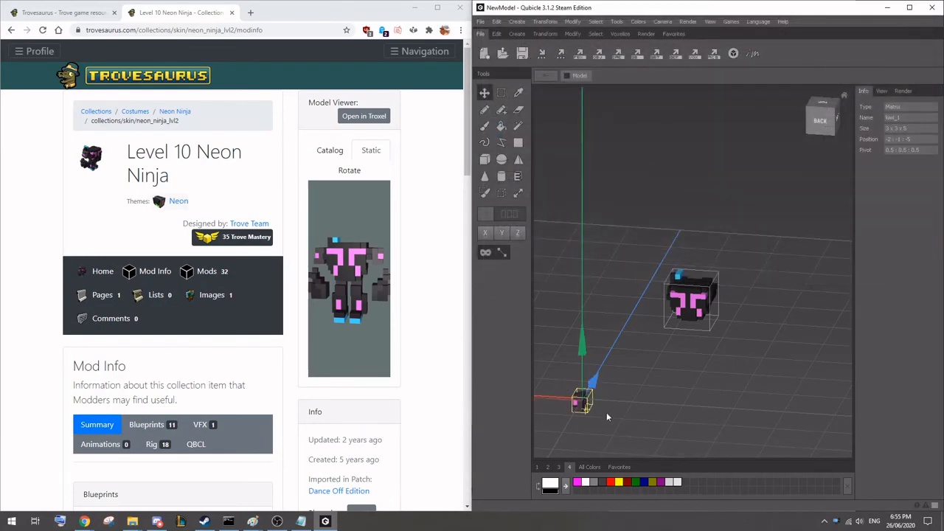
key("Delete")
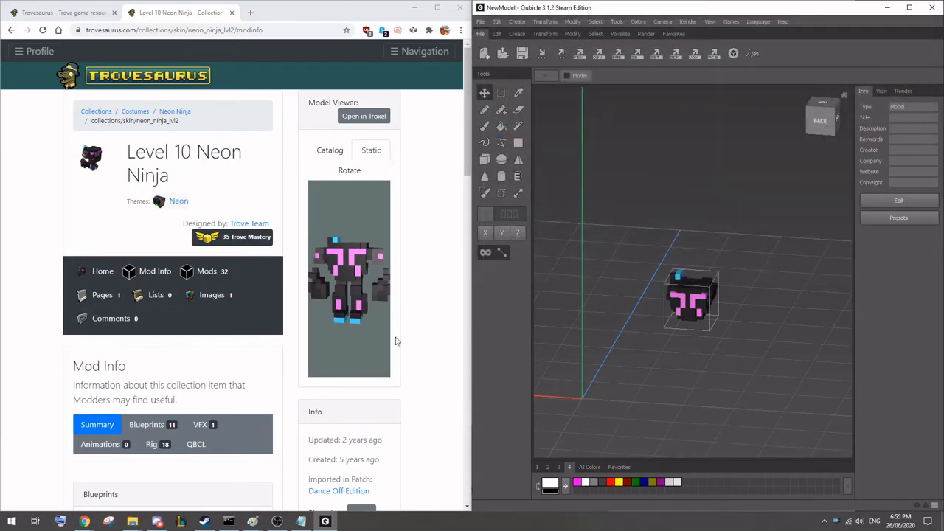
Step: Import c_p_neon_ninja_lvl2_r_shoulder.qb straight from the QB folder window in File Explorer, and minimize that window
mouse_move(133, 520)
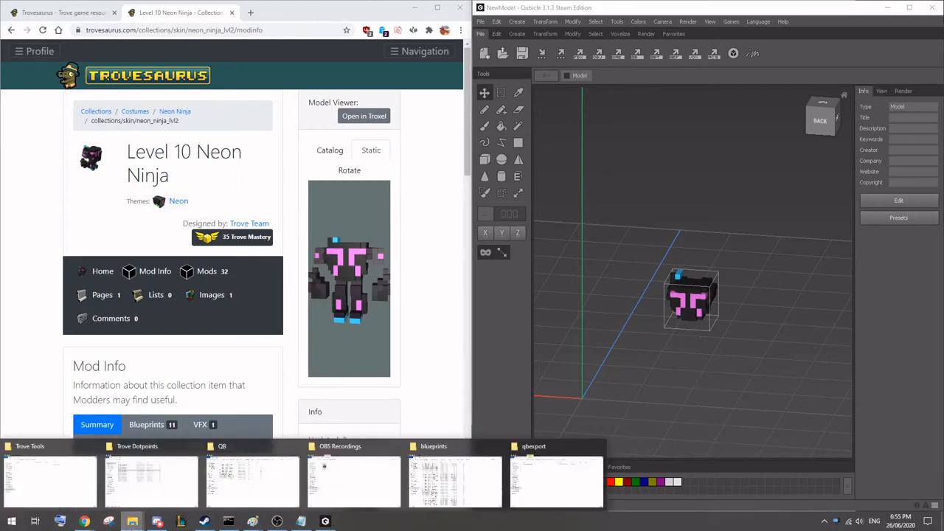
left_click(252, 480)
left_click_drag(424, 134, 354, 319)
left_click(160, 459)
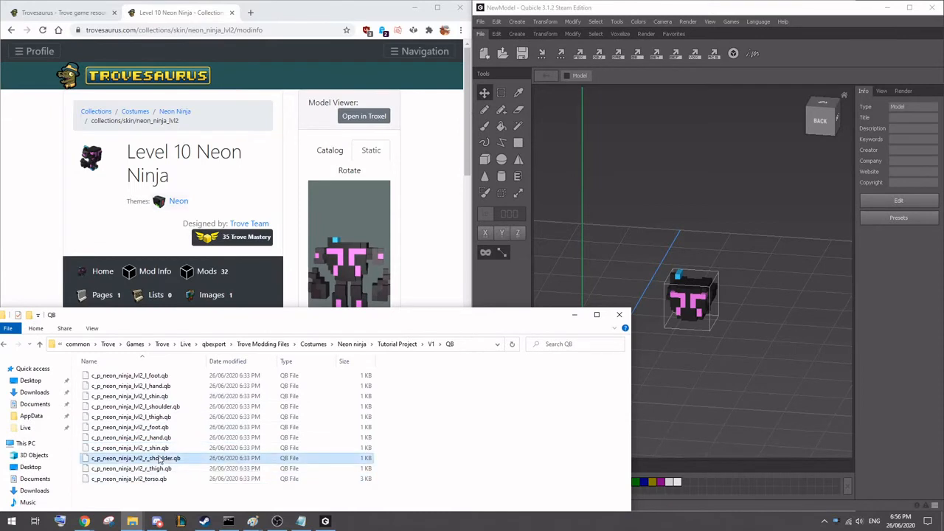
left_click_drag(151, 463, 623, 213)
left_click(677, 8)
right_click_drag(633, 426, 714, 345)
middle_click_drag(714, 345, 687, 354)
left_click(428, 329)
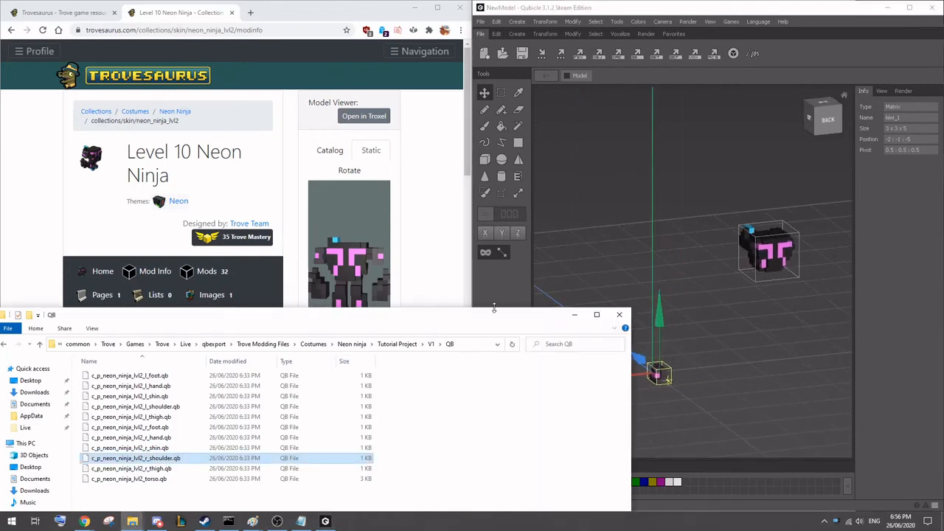
left_click(574, 315)
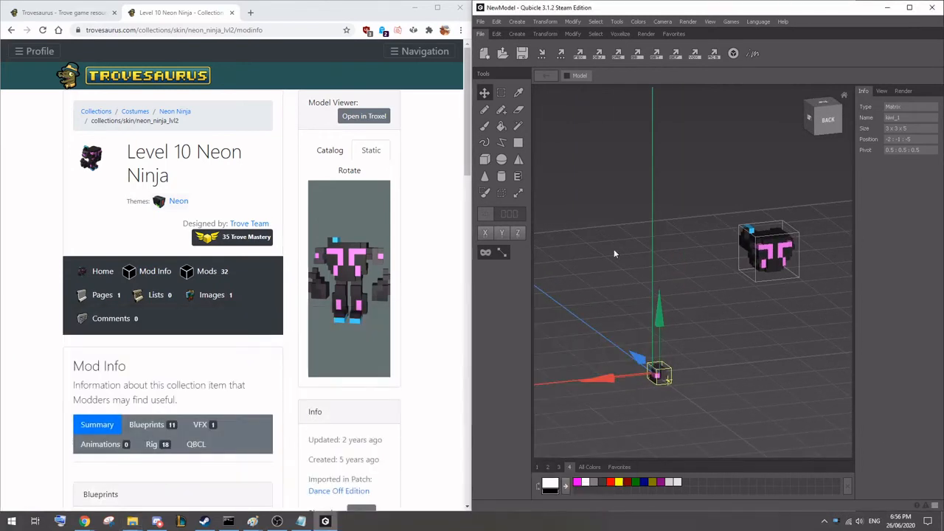
Step: Move the right shoulder matrix along its axes to position -3 : 0 : -5, keeping the Move tool active
right_click_drag(679, 367, 701, 370)
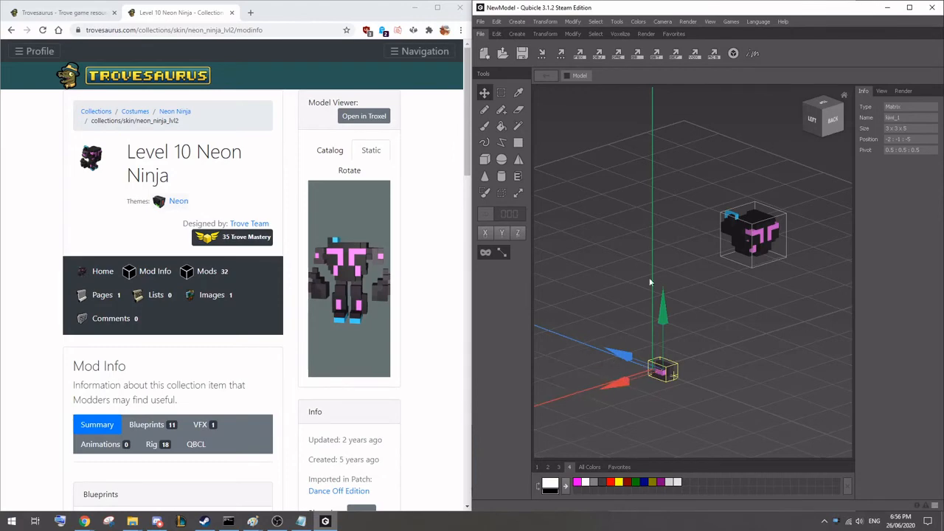
right_click_drag(632, 391, 612, 387)
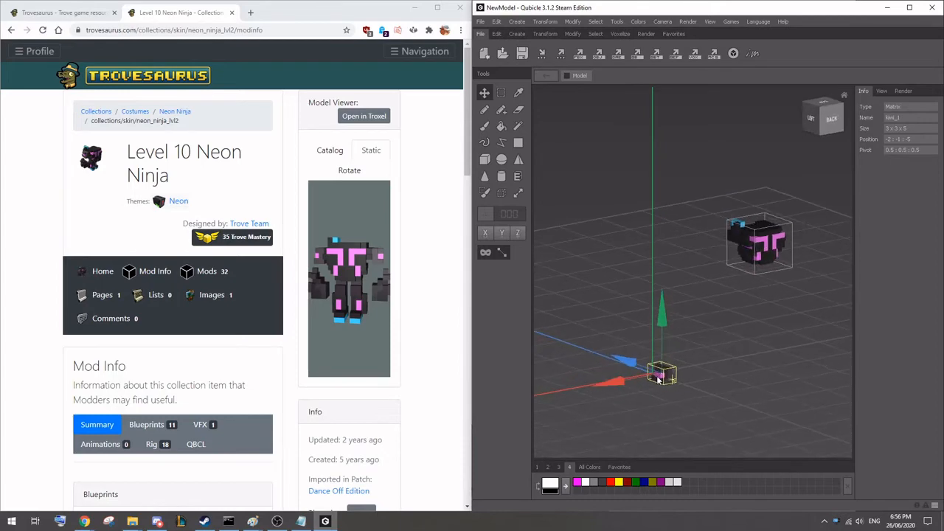
left_click_drag(612, 388, 626, 387)
right_click_drag(616, 420, 589, 415)
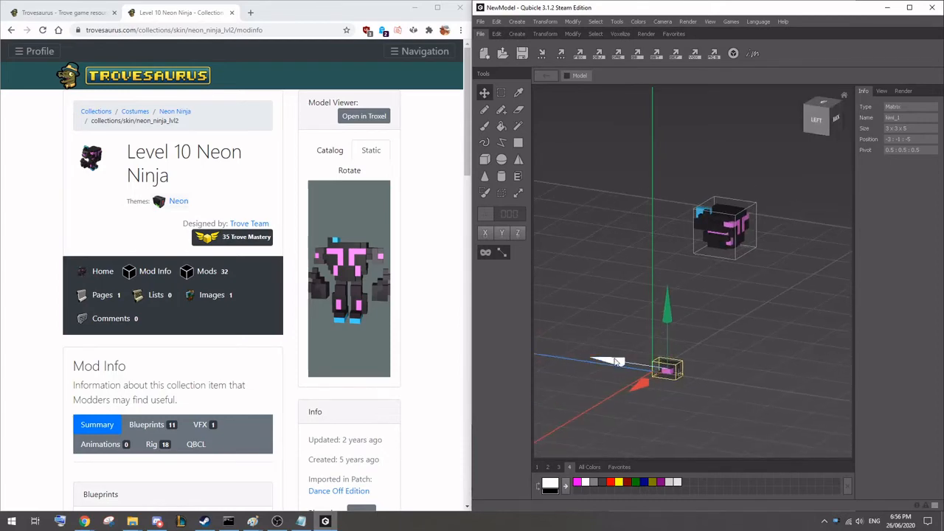
mouse_move(619, 361)
left_mouse_down()
mouse_move(607, 358)
mouse_move(618, 361)
left_mouse_up()
right_click_drag(679, 386, 706, 400)
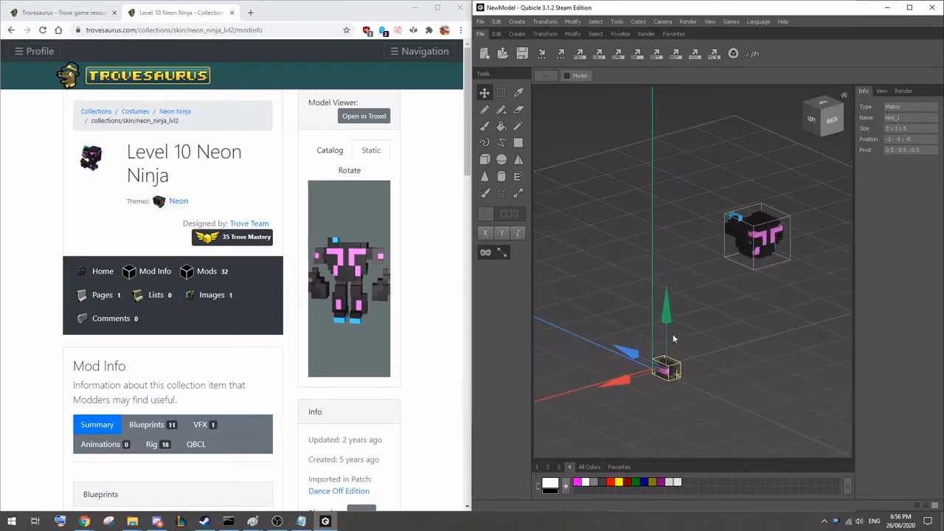
left_click_drag(671, 328, 673, 301)
right_click_drag(718, 338, 719, 338)
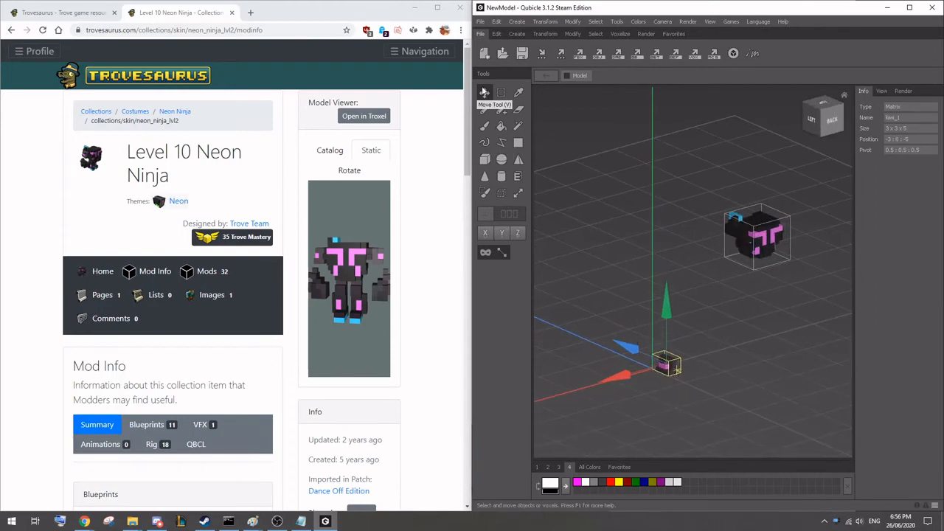
left_click(502, 91)
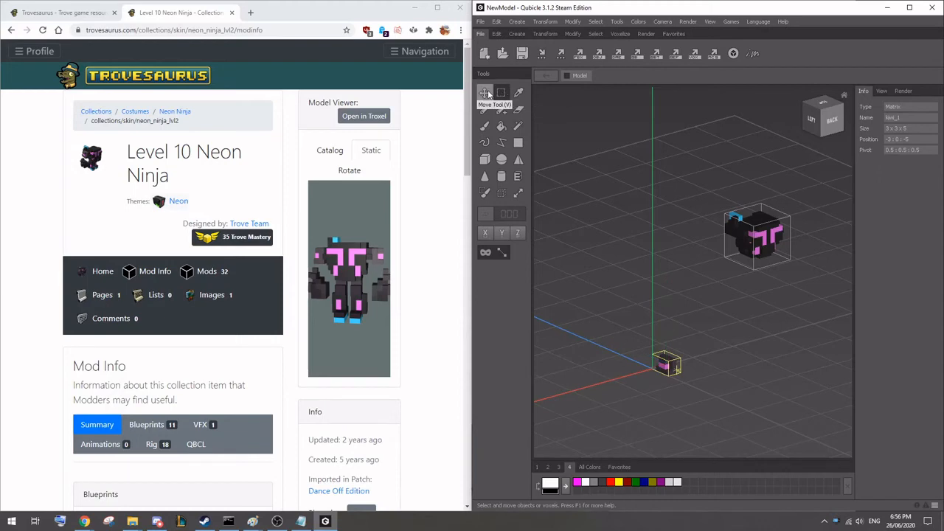
left_click(485, 92)
Step: Check the shoulder's placement on the Trovesaurus model, and move the right shoulder matrix to the torso's side at position -19 : 23 : -5
mouse_move(763, 416)
right_mouse_down()
mouse_move(787, 429)
mouse_move(751, 421)
mouse_move(777, 421)
right_mouse_up()
left_click_drag(390, 285, 321, 262)
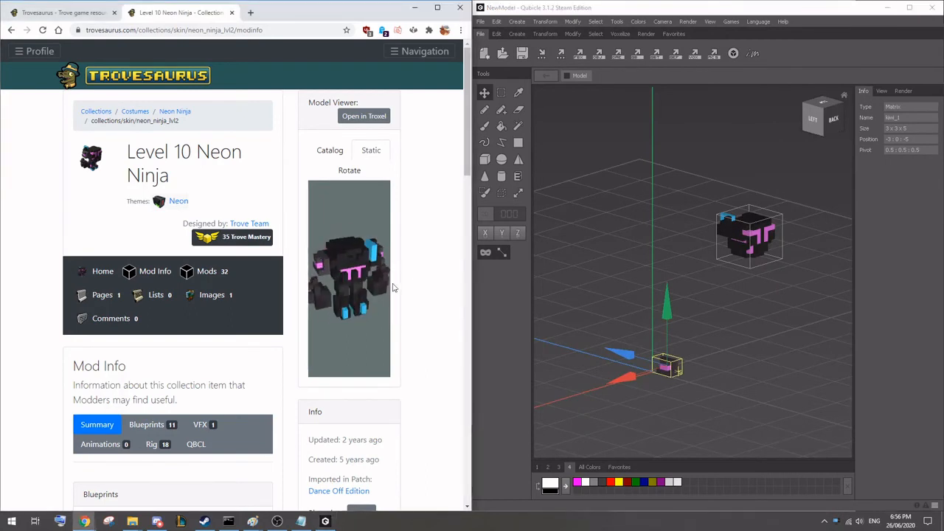
left_click_drag(393, 283, 368, 281)
right_click_drag(789, 297, 691, 321)
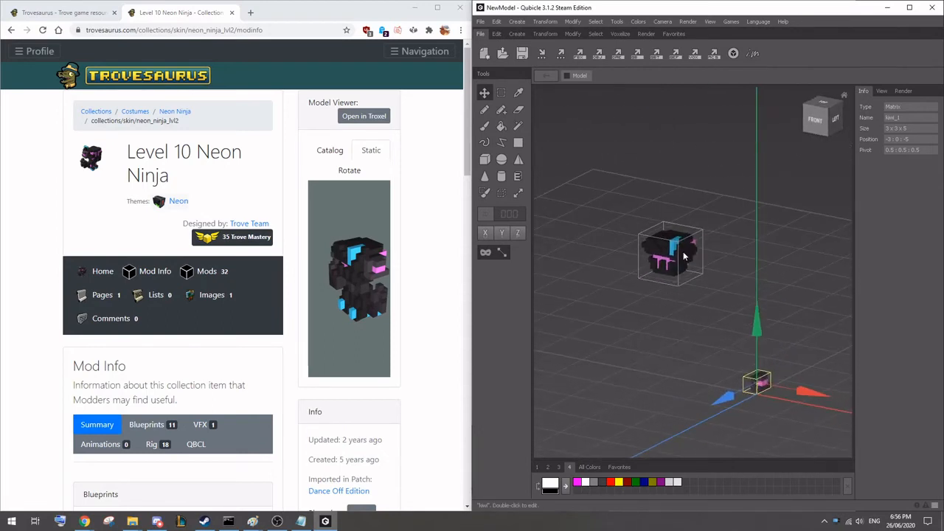
right_click_drag(683, 252, 778, 271)
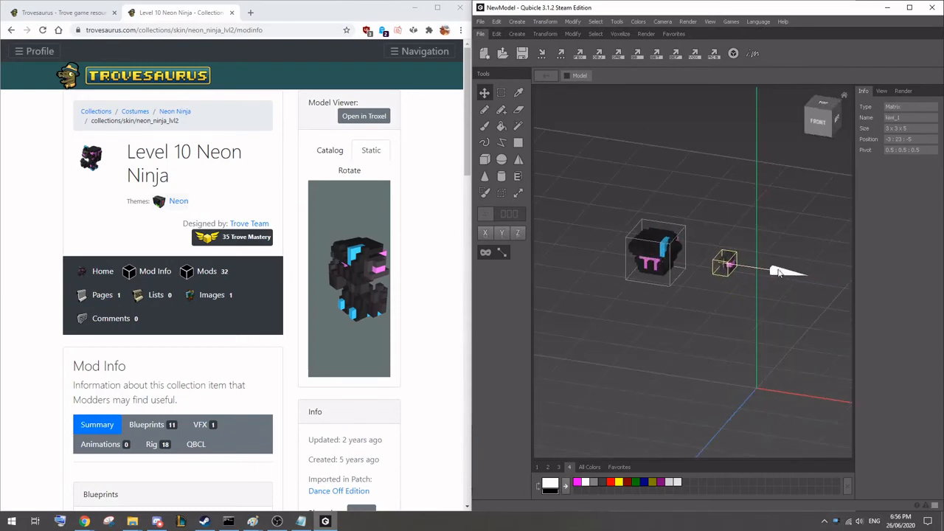
left_click_drag(778, 271, 725, 277)
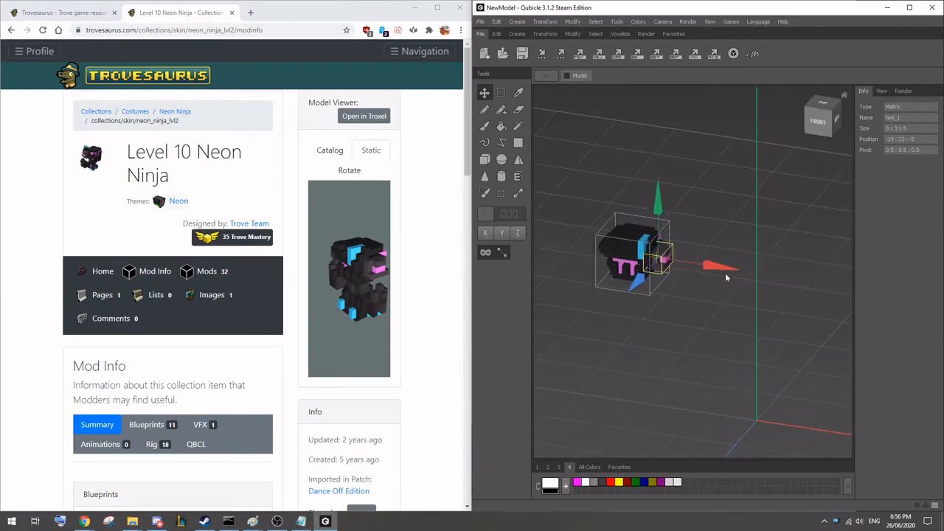
right_click_drag(725, 277, 637, 312)
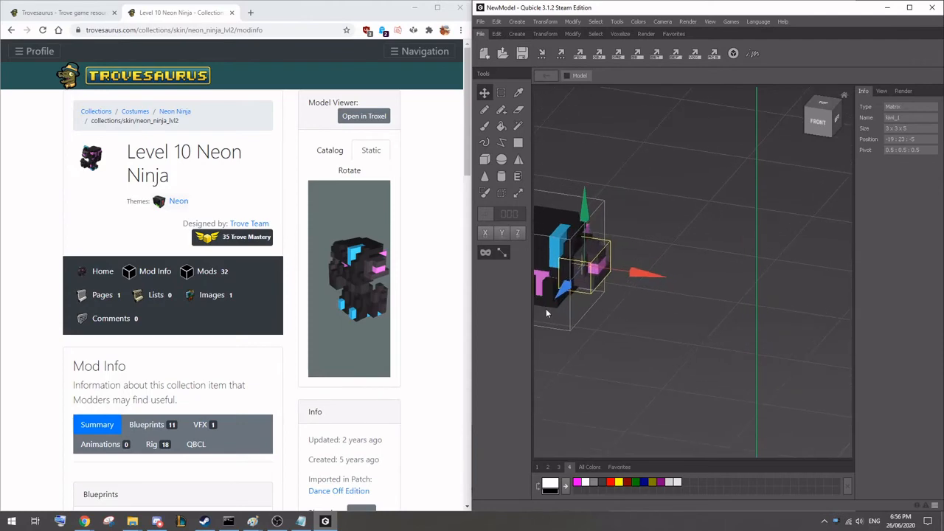
right_click_drag(546, 314, 677, 342)
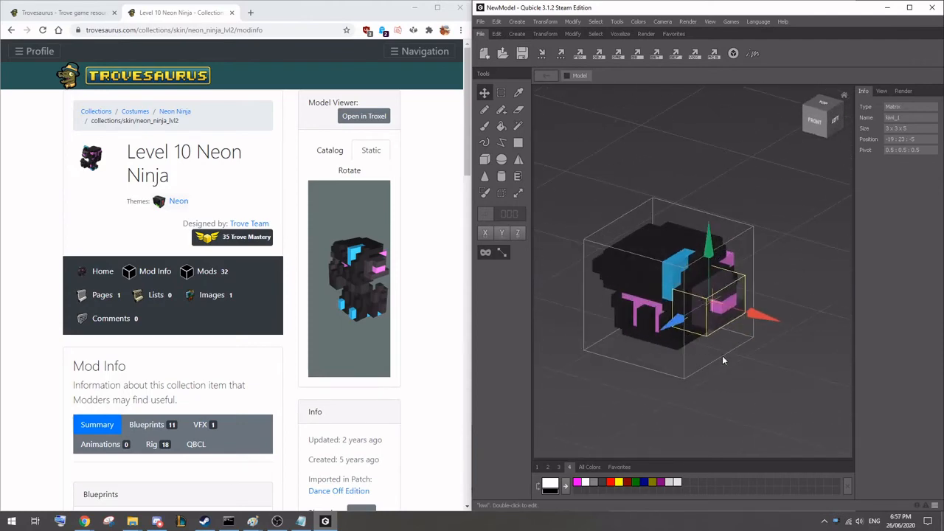
Step: Fine-tune the right shoulder's position so it sticks out from the torso's side as on the Trovesaurus model, and deselect it
left_click_drag(369, 295, 349, 273)
right_click_drag(645, 291, 777, 310)
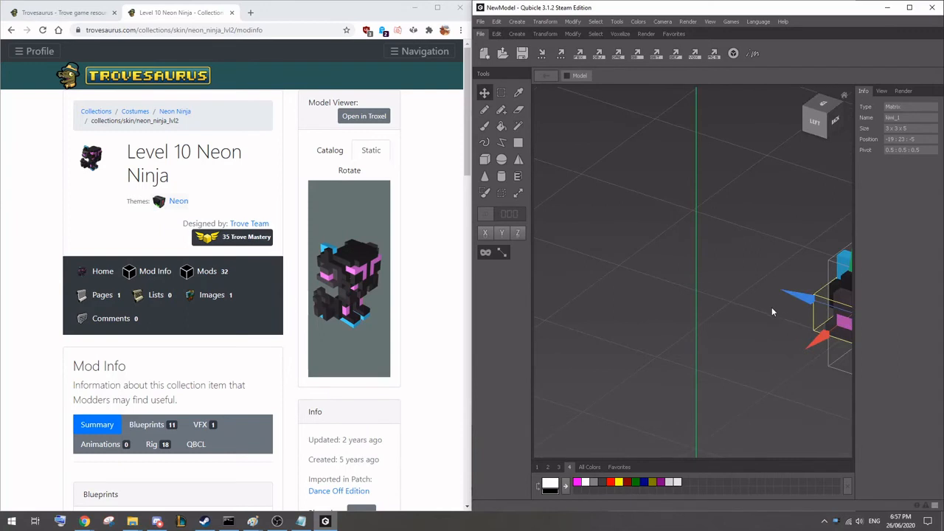
key("f")
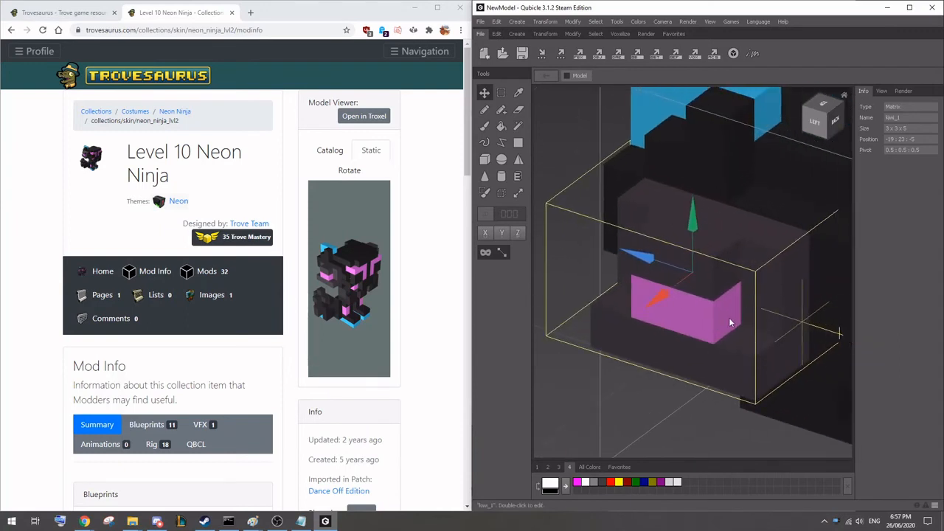
right_click_drag(733, 314, 672, 311)
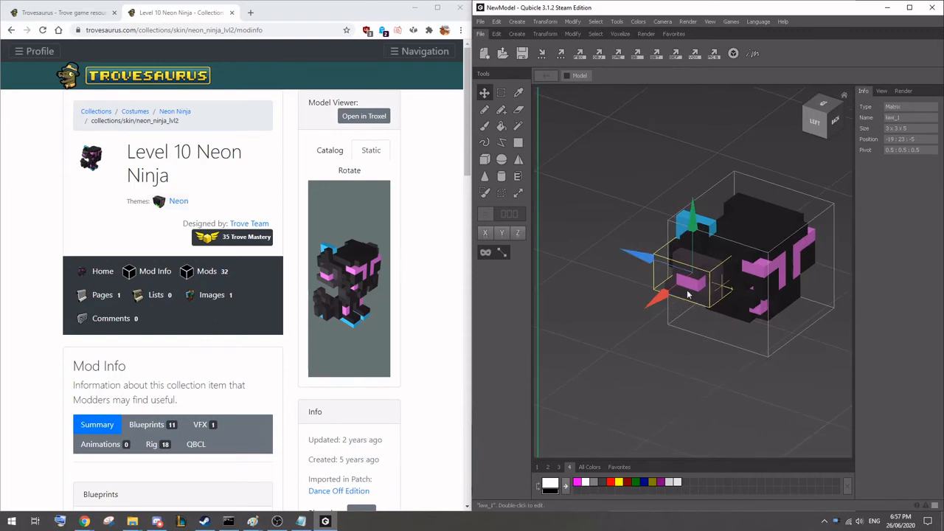
left_click_drag(642, 256, 656, 260)
left_click(558, 226)
right_click_drag(652, 337, 604, 321)
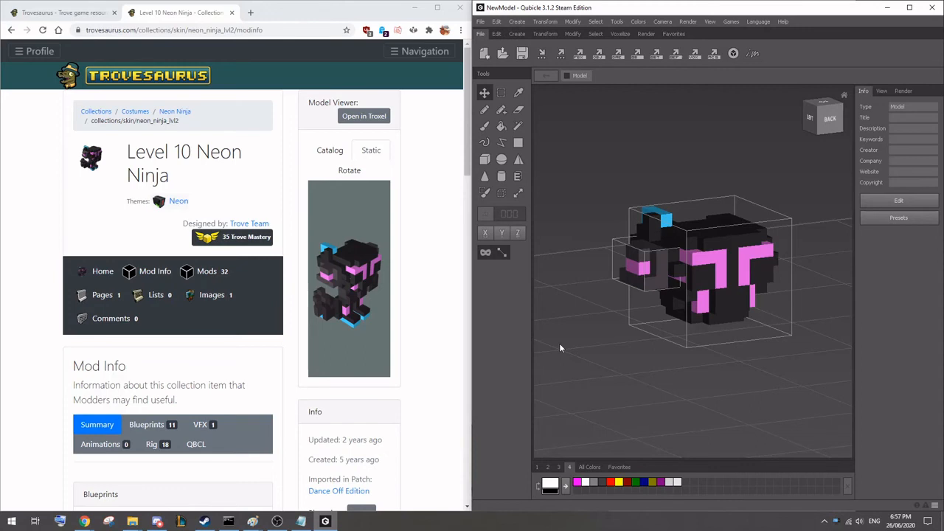
Step: Turn the Trovesaurus model to face front for the legs, and import c_p_neon_ninja_lvl2_l_thigh.qb into the scene
left_click_drag(361, 312, 356, 294)
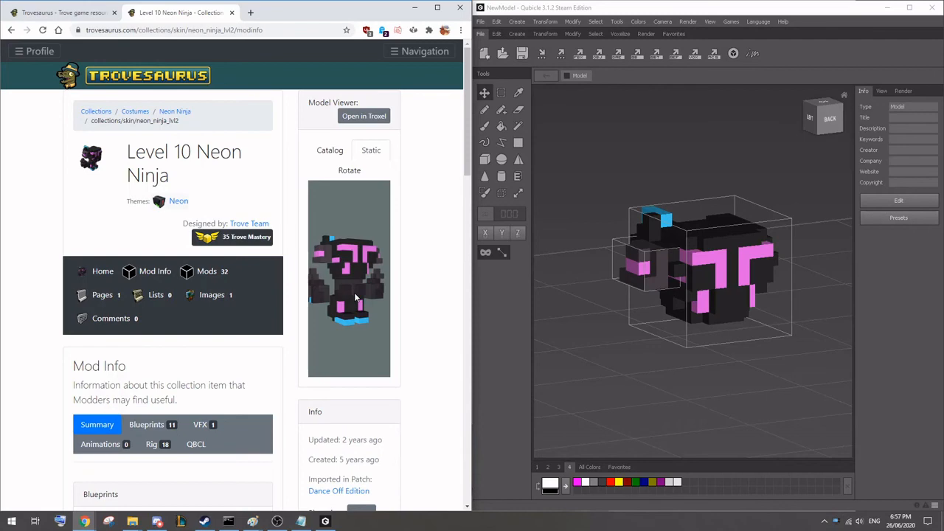
left_click(541, 53)
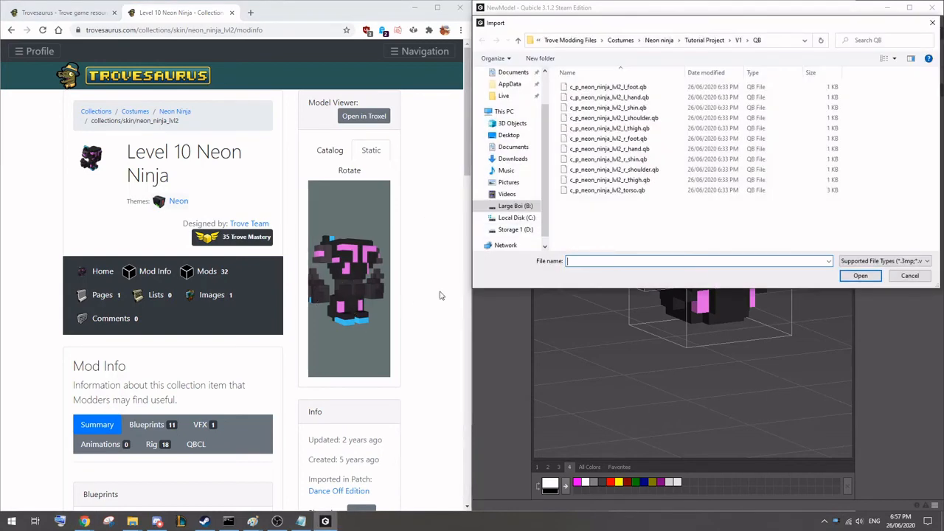
double_click(648, 129)
right_click_drag(667, 404, 689, 407)
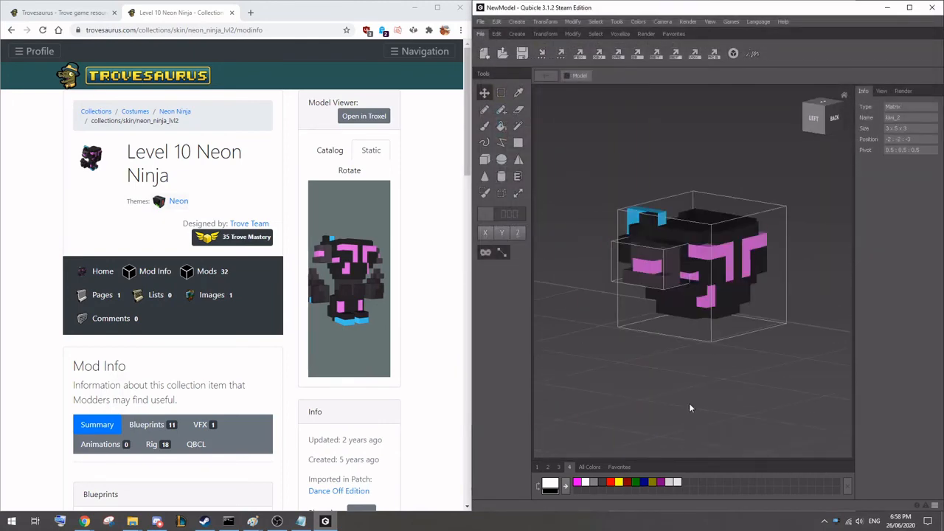
scroll(692, 398, "up", 1)
scroll(666, 392, "down", 5)
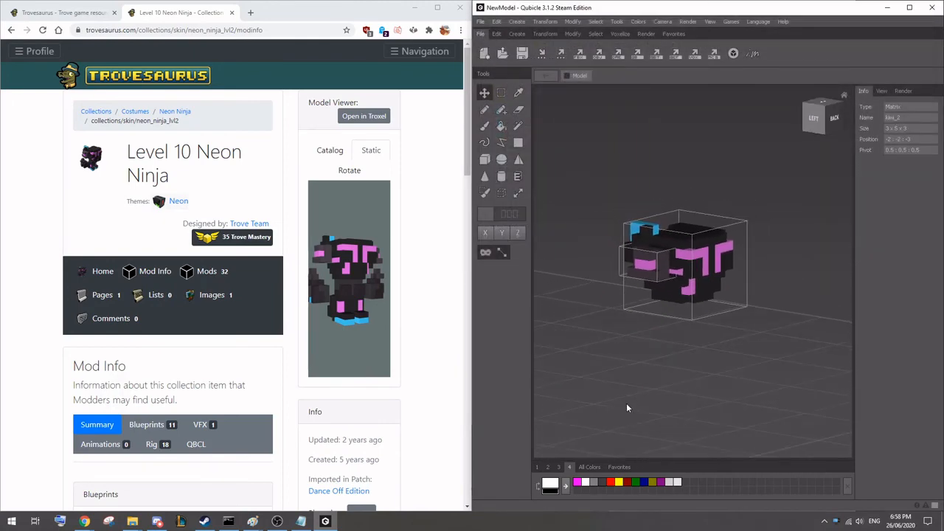
scroll(625, 404, "down", 4)
Step: Move the left thigh matrix sideways under the torso and raise it to the torso's underside, at position -25 : 17 : -3
right_click_drag(636, 345, 742, 227)
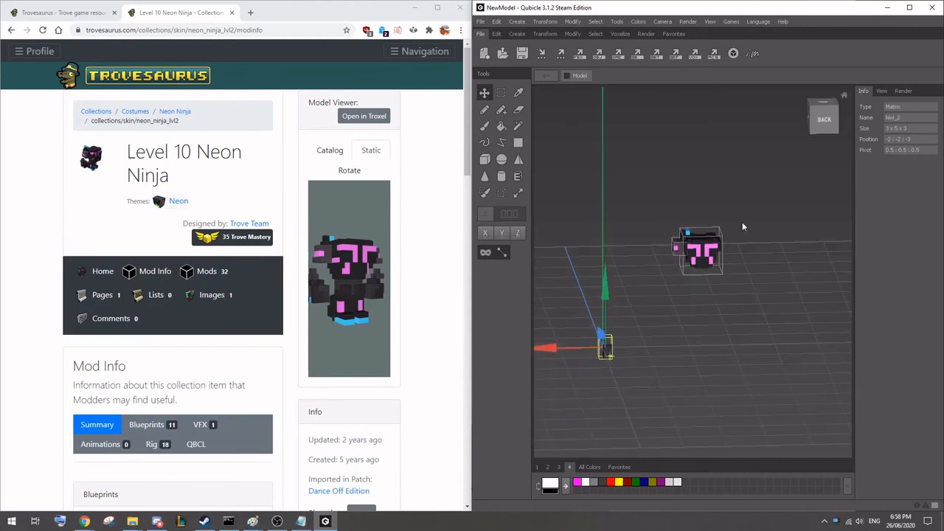
left_click(832, 122)
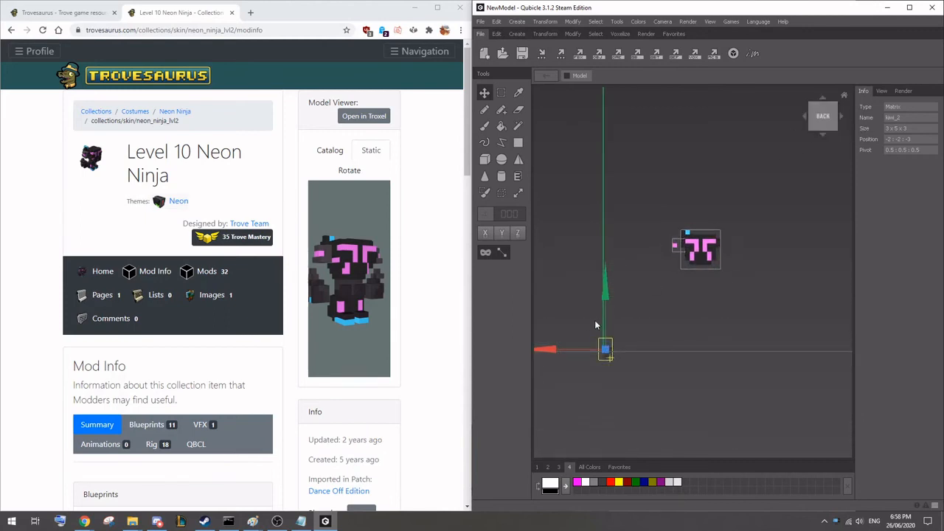
left_click_drag(549, 352, 651, 351)
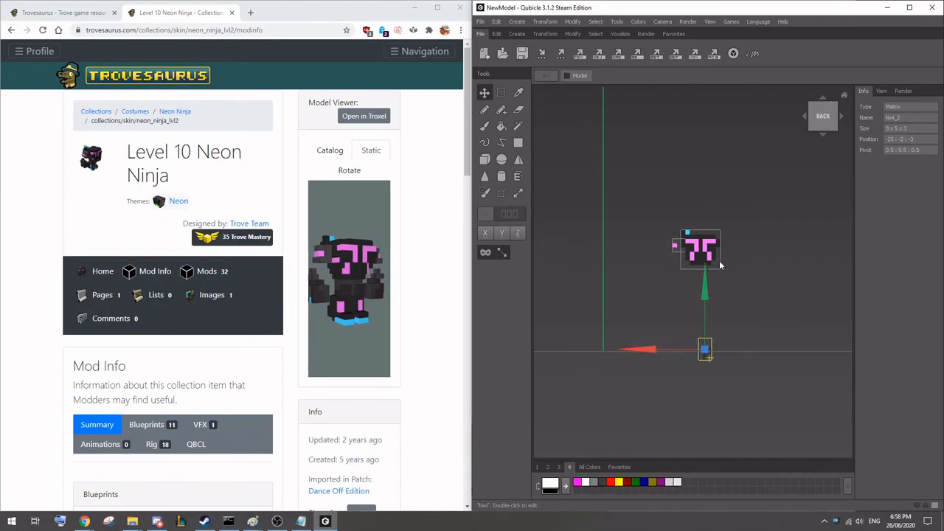
left_click(804, 117)
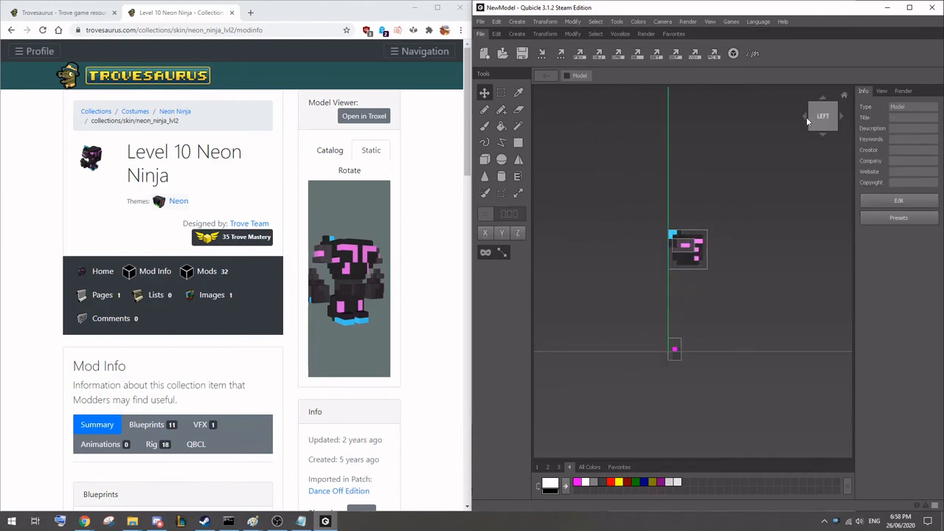
left_click(806, 117)
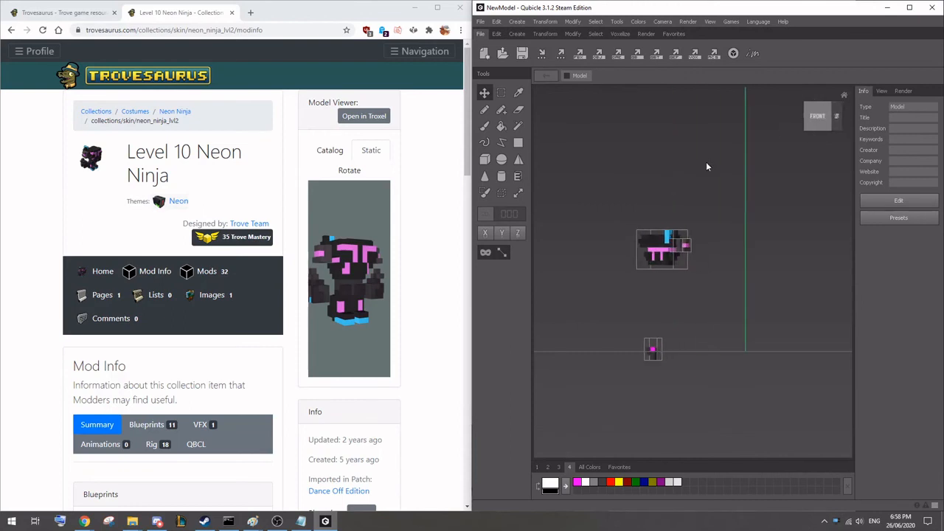
left_click(652, 353)
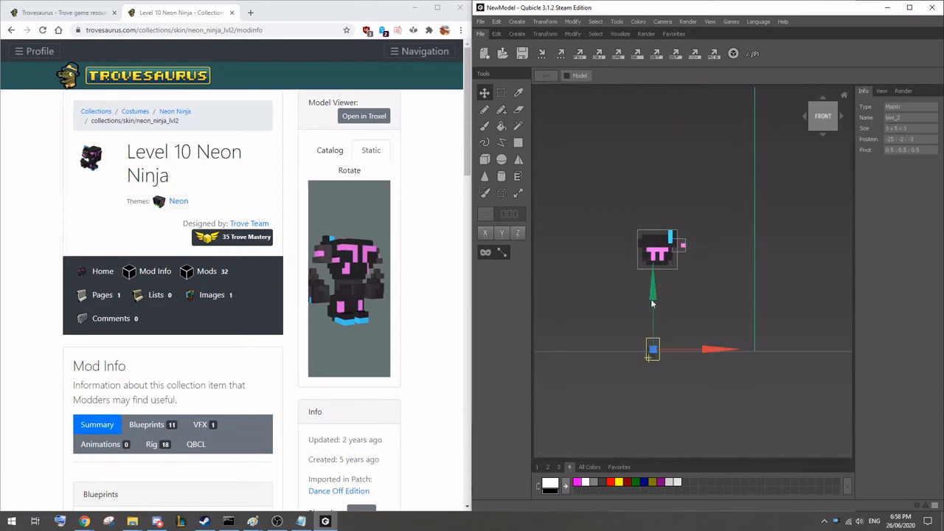
left_click_drag(655, 296, 653, 216)
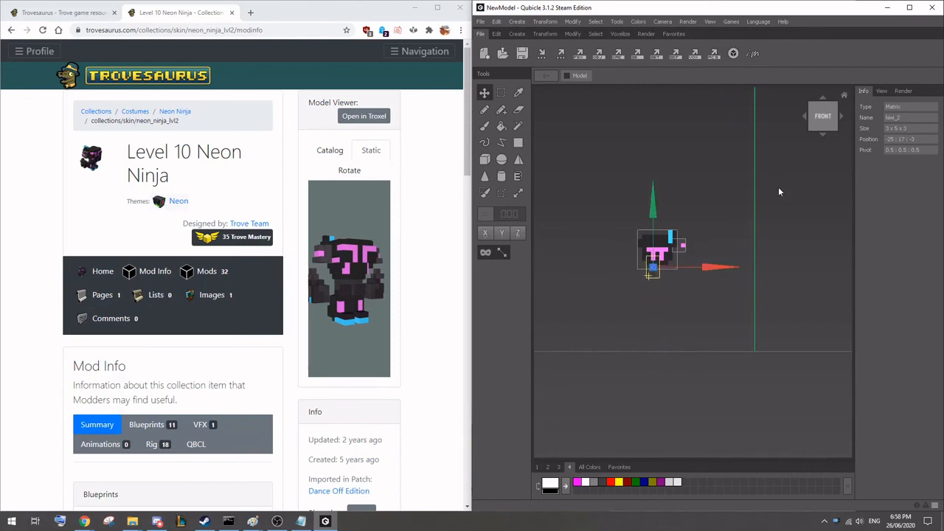
Step: Shift the left thigh matrix in depth to position -25 : 17 : -6, so it sits under the middle of the torso
left_click(802, 117)
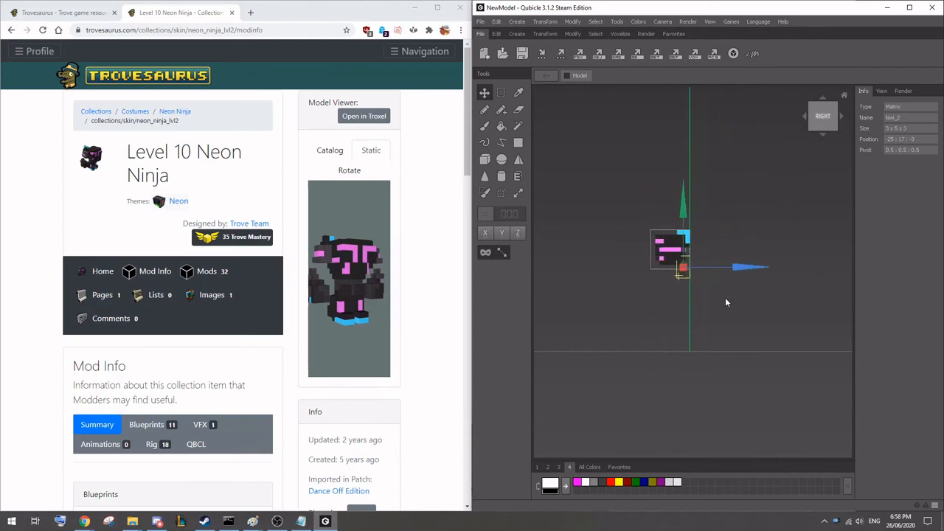
left_click_drag(740, 267, 726, 271)
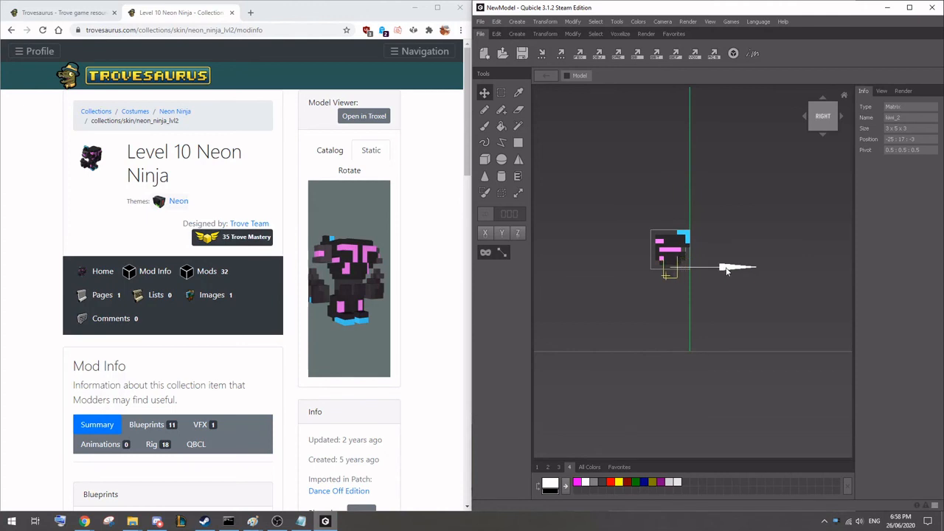
right_click_drag(726, 272, 698, 307)
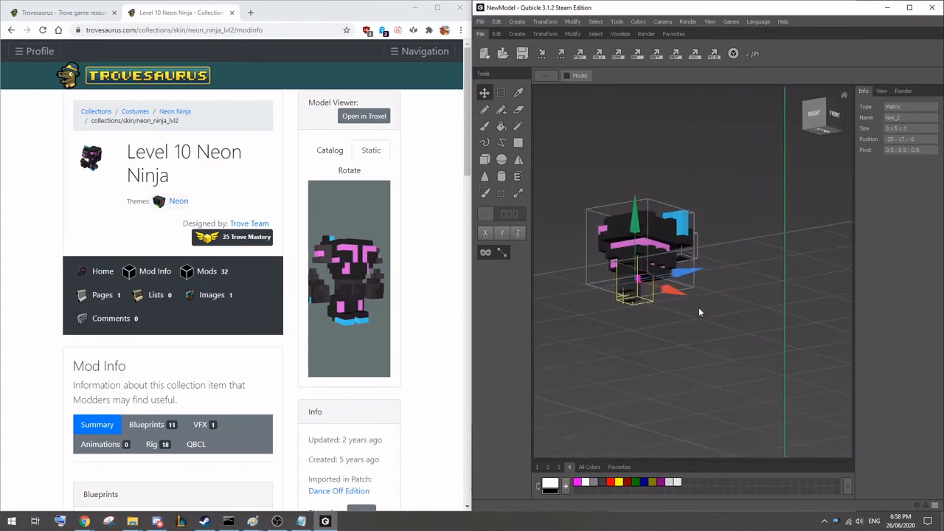
scroll(699, 309, "up", 1)
Step: Compare the thigh's placement with the Trovesaurus model from the side and back, deselecting the matrix and inspecting the assembly from matching angles
mouse_move(350, 289)
left_mouse_down()
mouse_move(340, 268)
mouse_move(350, 294)
mouse_move(361, 285)
mouse_move(346, 313)
mouse_move(340, 288)
left_mouse_up()
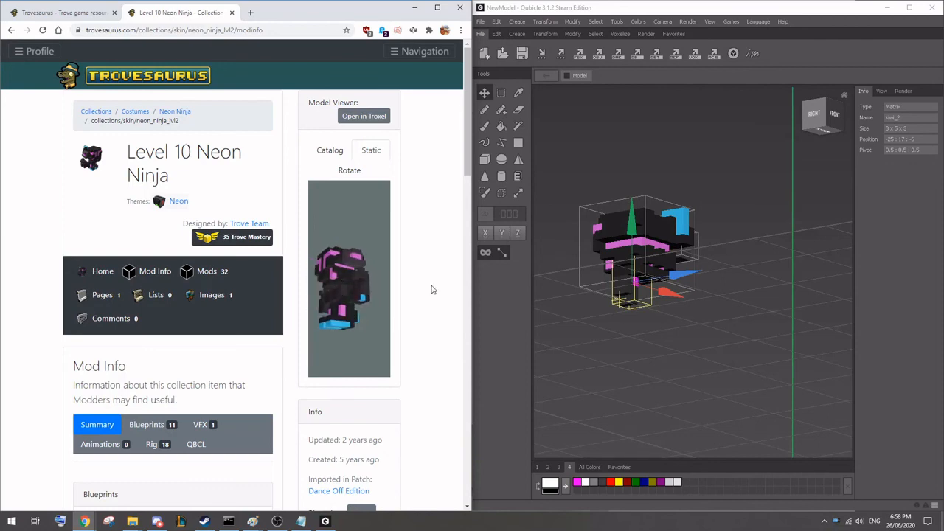
right_click_drag(677, 295, 718, 304)
left_click(697, 268)
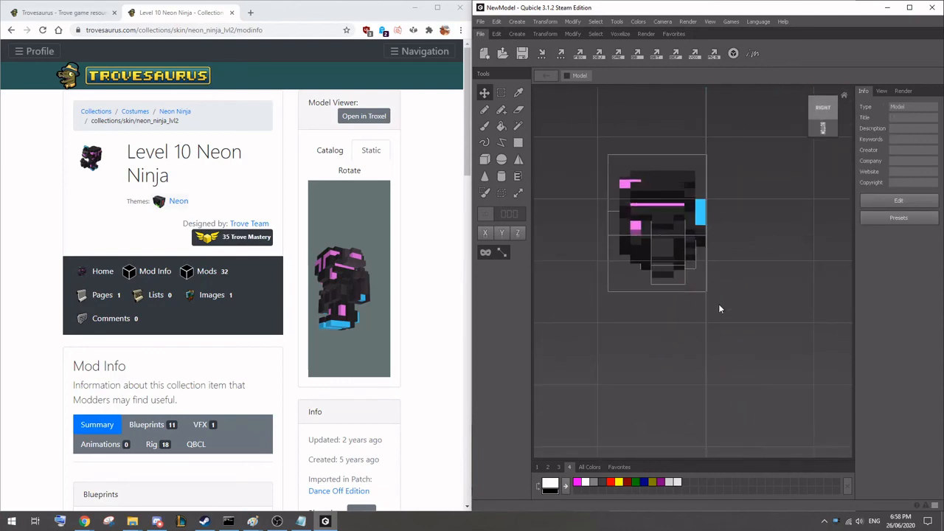
mouse_move(320, 324)
left_mouse_down()
mouse_move(361, 323)
mouse_move(336, 321)
left_mouse_up()
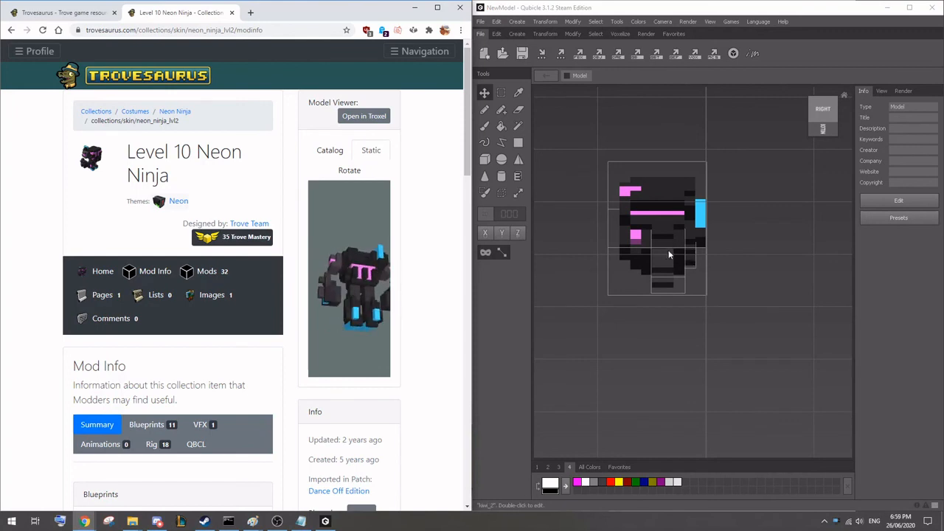
mouse_move(726, 288)
right_mouse_down()
mouse_move(741, 267)
mouse_move(739, 300)
mouse_move(730, 300)
right_mouse_up()
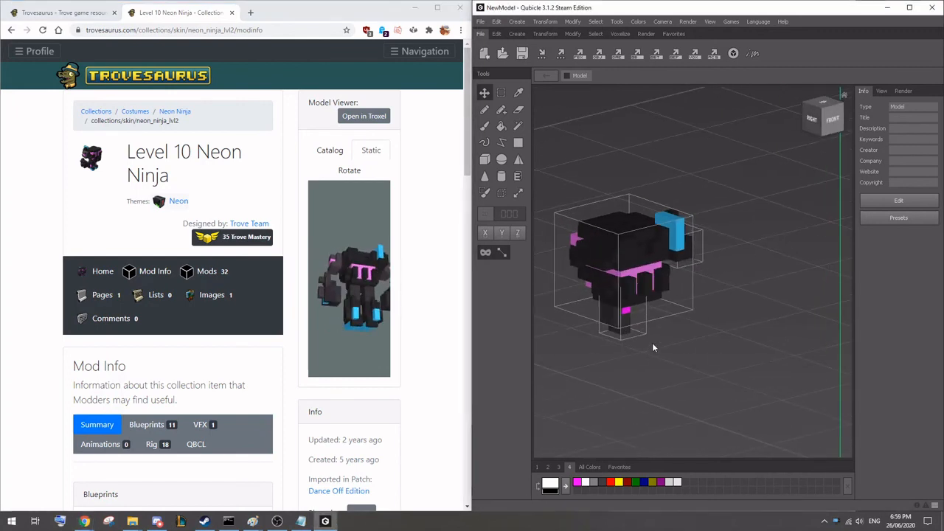
middle_click_drag(652, 347, 727, 334)
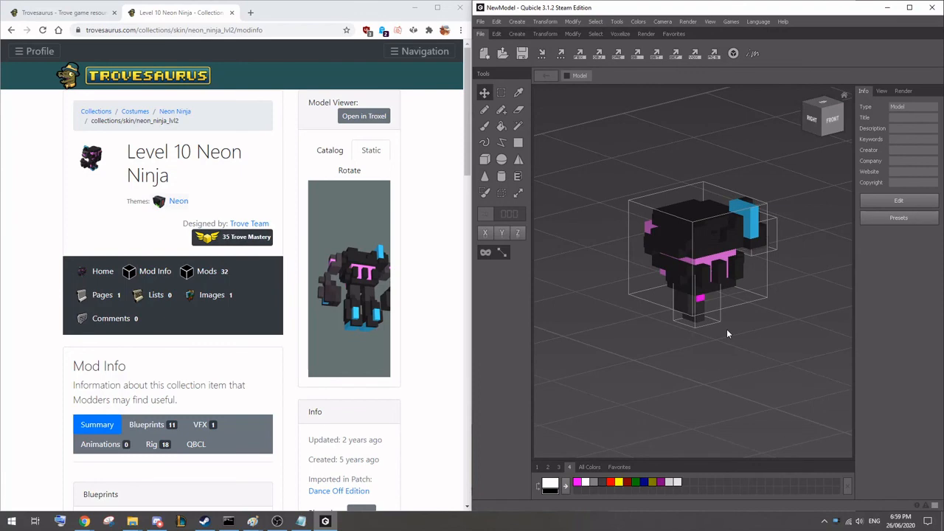